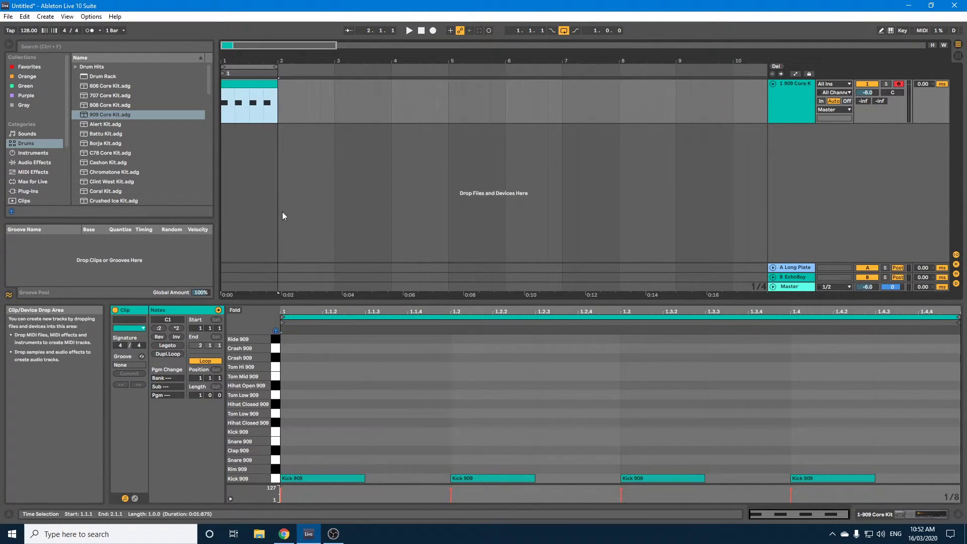
- Audition the four-hit Kick 909 clip and make the arrangement taller above the note editor
{"action": "left_click", "coordinate": [242, 84]}
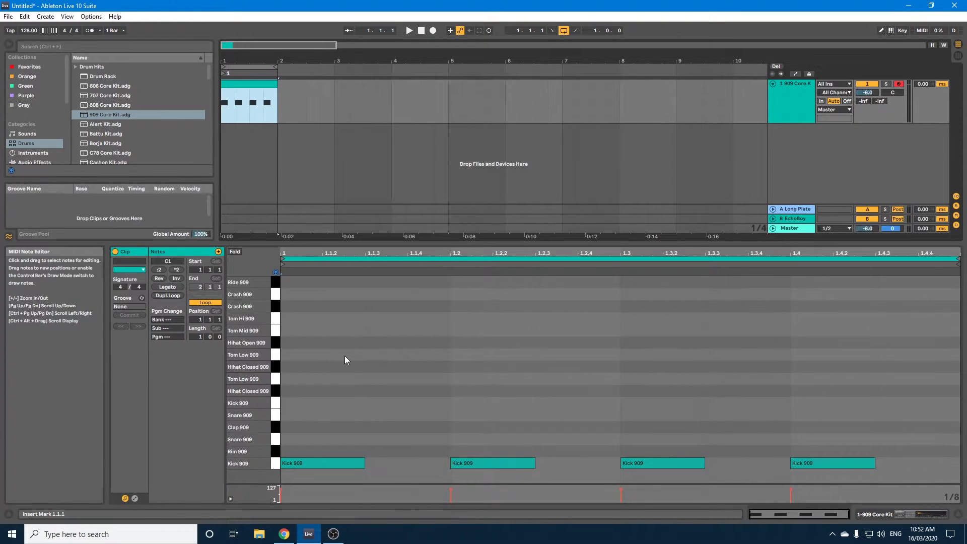
{"action": "key", "text": "space"}
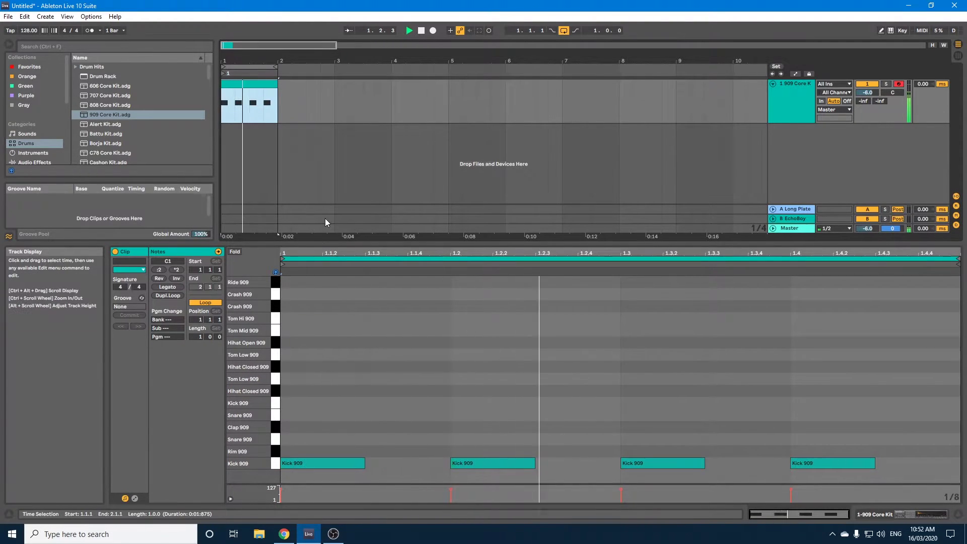
{"action": "key", "text": "space"}
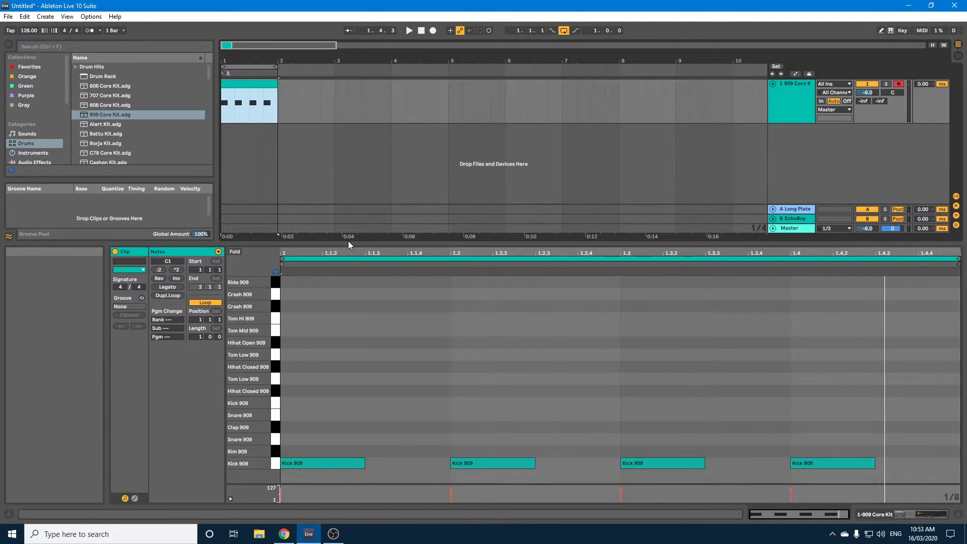
{"action": "left_click_drag", "start_coordinate": [348, 241], "coordinate": [336, 356]}
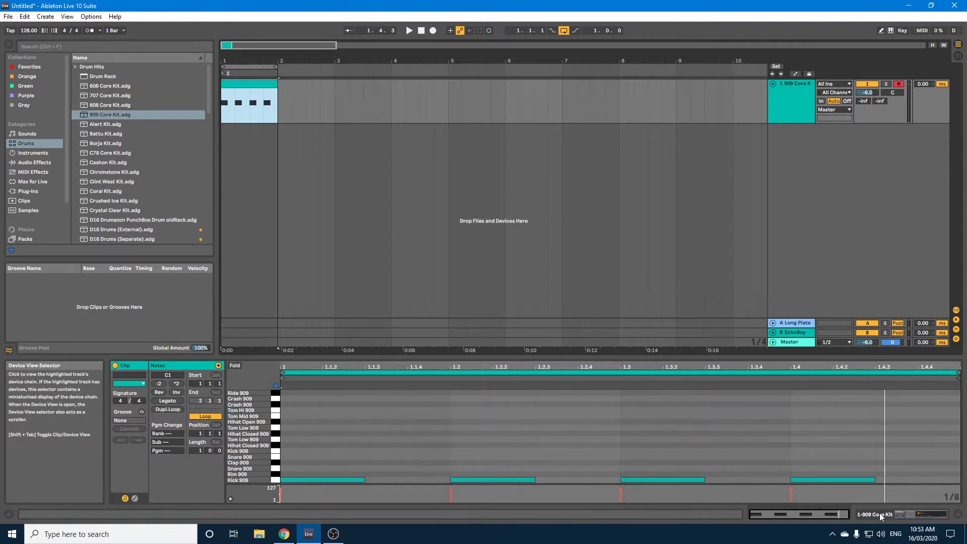
- Duplicate the 909 Core Kit track and name the first copy 'Transient'
{"action": "left_click", "coordinate": [792, 105]}
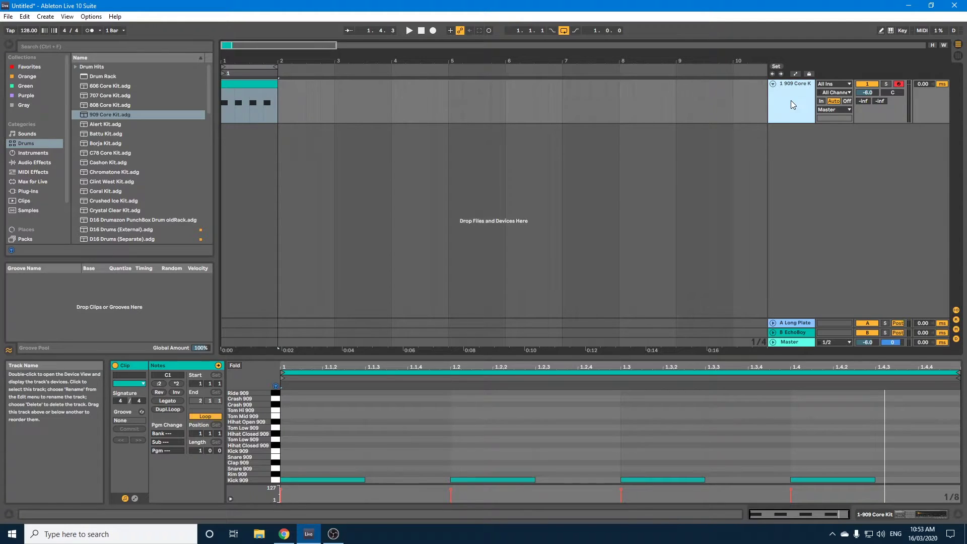
{"action": "right_click", "coordinate": [792, 105]}
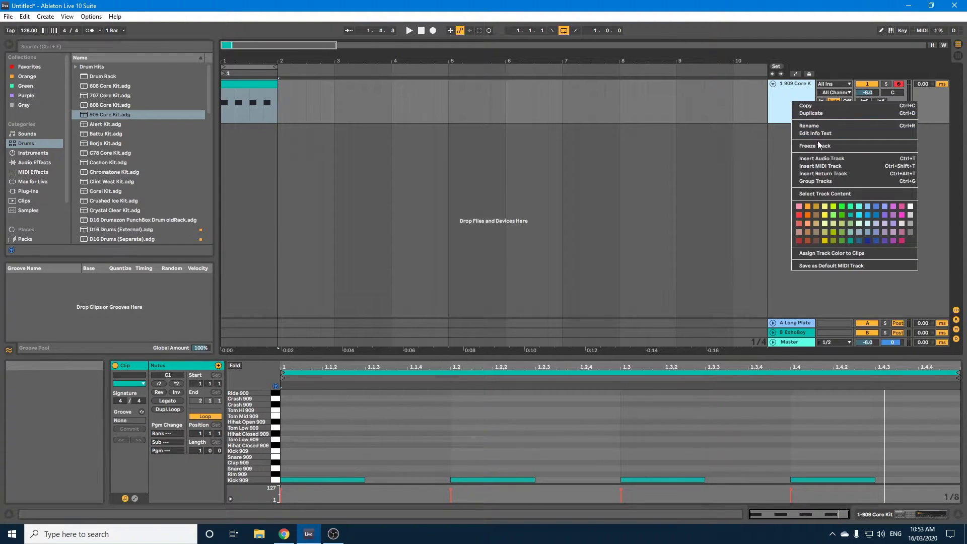
{"action": "left_click", "coordinate": [818, 114]}
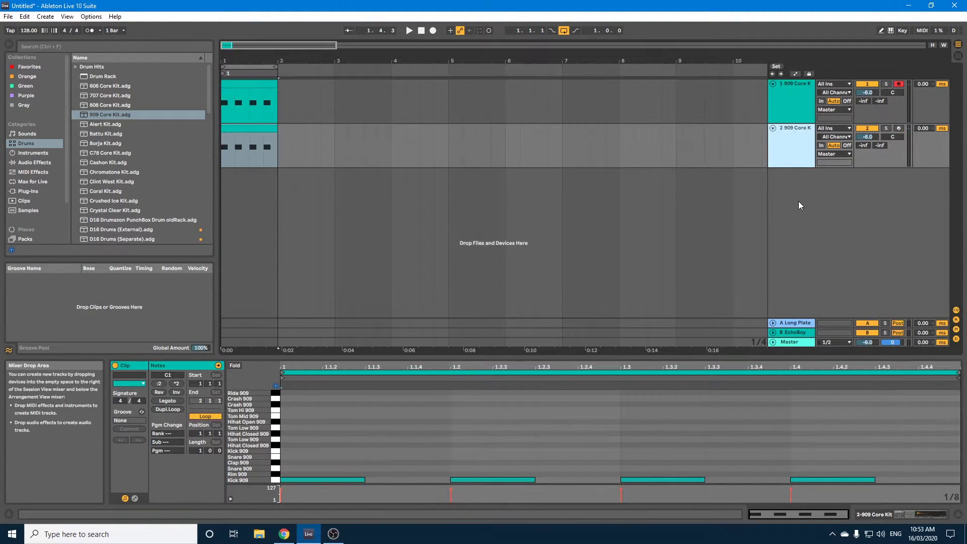
{"action": "left_click", "coordinate": [790, 103]}
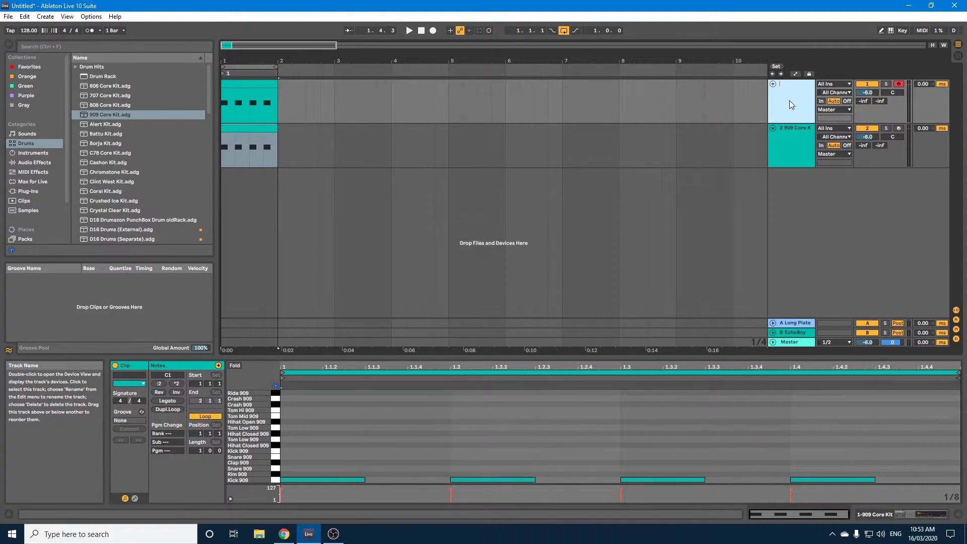
{"action": "type", "text": "Transient"}
{"action": "key", "text": "Return"}
- Rename the second track 'Body' and duplicate it as a third track named 'rumble'
{"action": "right_click", "coordinate": [794, 132]}
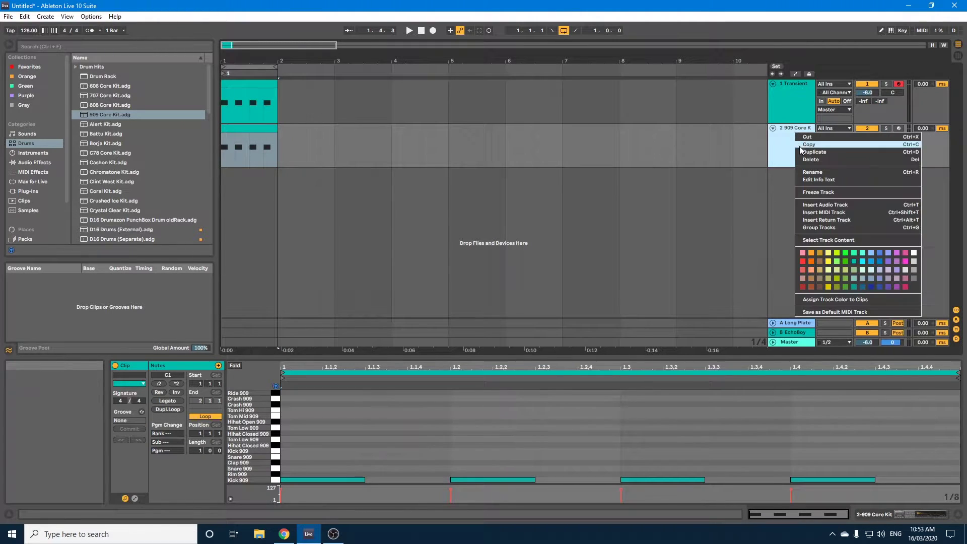
{"action": "left_click", "coordinate": [802, 172]}
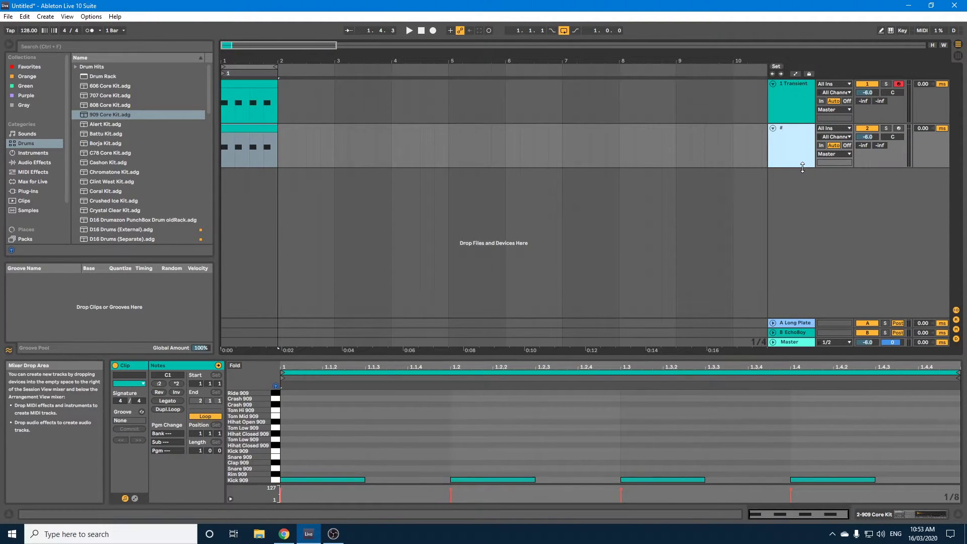
{"action": "type", "text": "Body"}
{"action": "key", "text": "Return"}
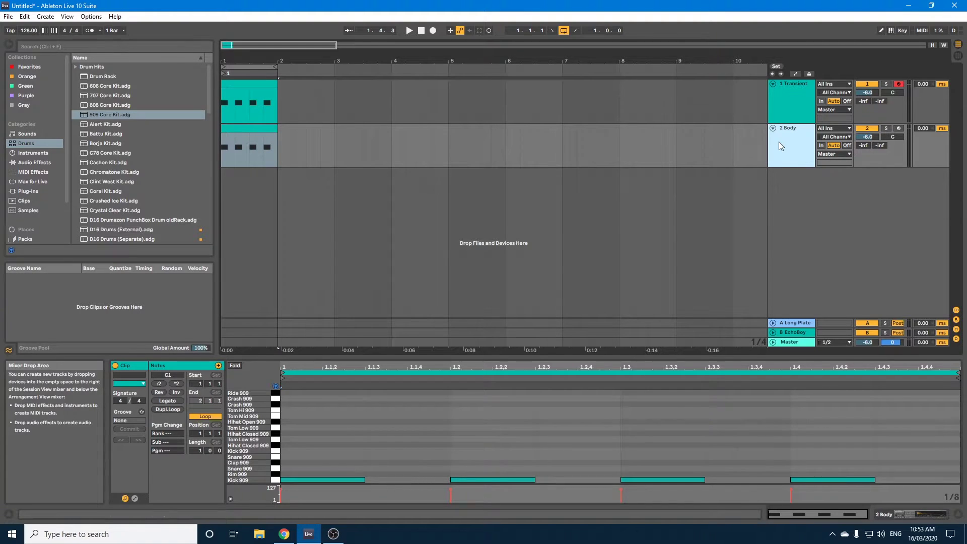
{"action": "right_click", "coordinate": [779, 150]}
{"action": "left_click", "coordinate": [794, 180]}
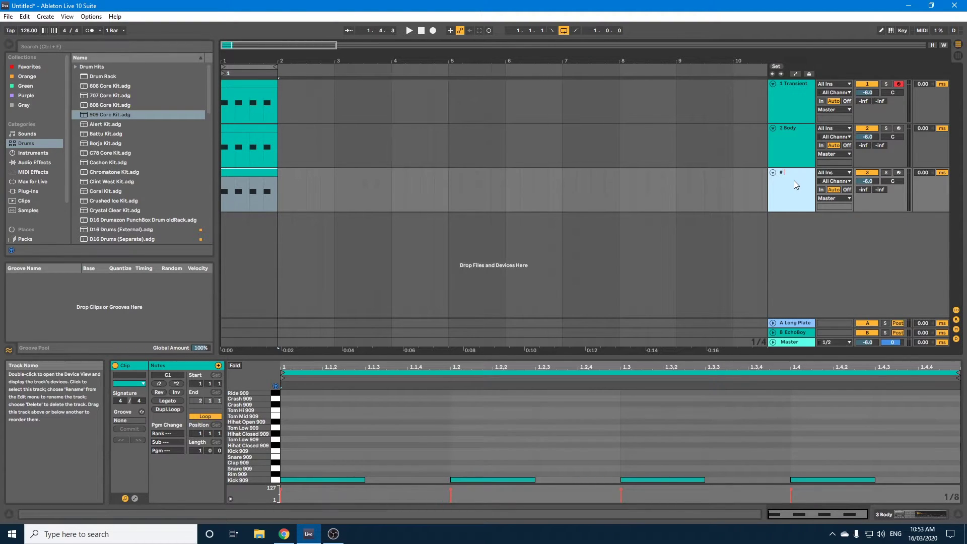
{"action": "type", "text": "e"}
{"action": "key", "text": "Return"}
- Deactivate the rumble and Body tracks and show the Transient track's devices
{"action": "left_click", "coordinate": [863, 175]}
{"action": "left_click", "coordinate": [866, 129]}
{"action": "left_click", "coordinate": [237, 82]}
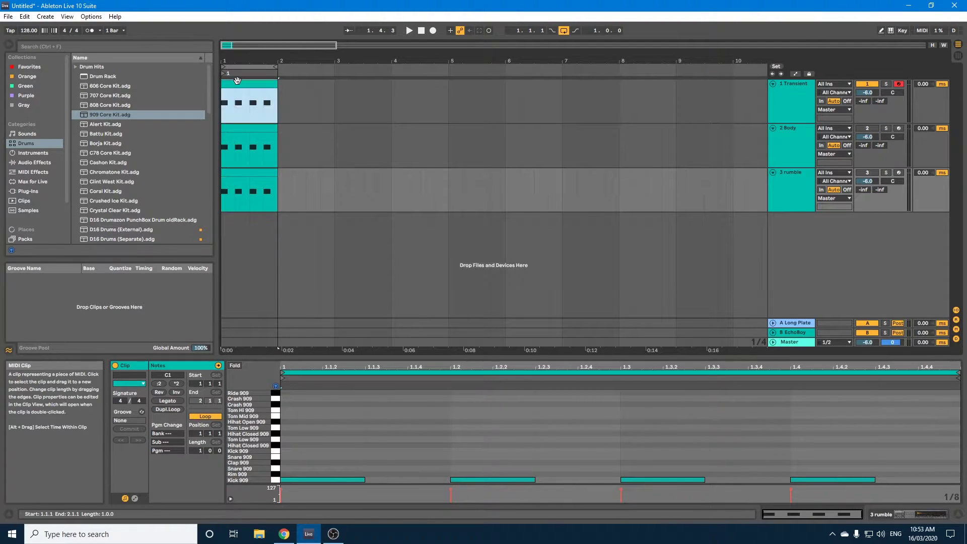
{"action": "left_click", "coordinate": [879, 515]}
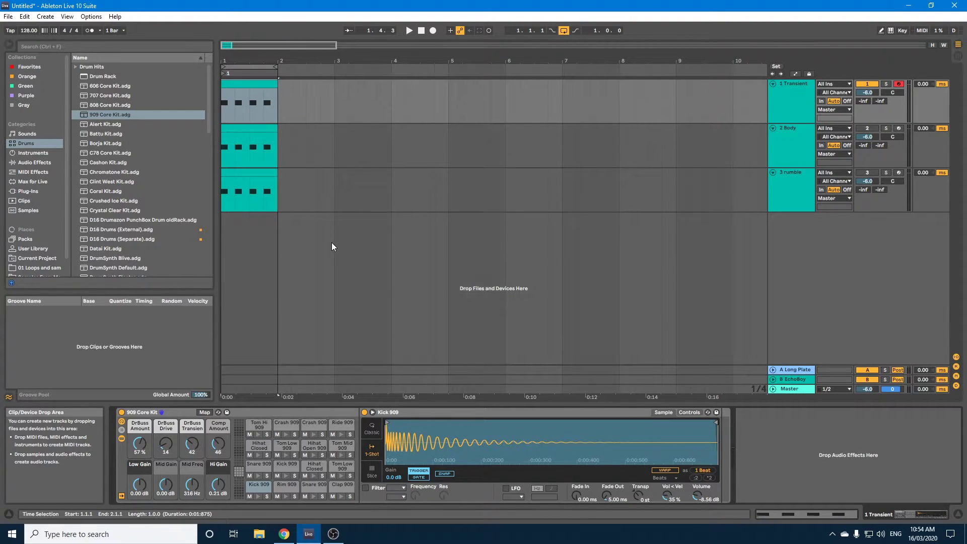
- Trim the Transient kick sample's end marker back to its short attack, around 100 ms
{"action": "key", "text": "space"}
{"action": "mouse_move", "coordinate": [712, 422]}
{"action": "left_mouse_down"}
{"action": "mouse_move", "coordinate": [396, 447]}
{"action": "mouse_move", "coordinate": [404, 444]}
{"action": "left_mouse_up"}
{"action": "key", "text": "space"}
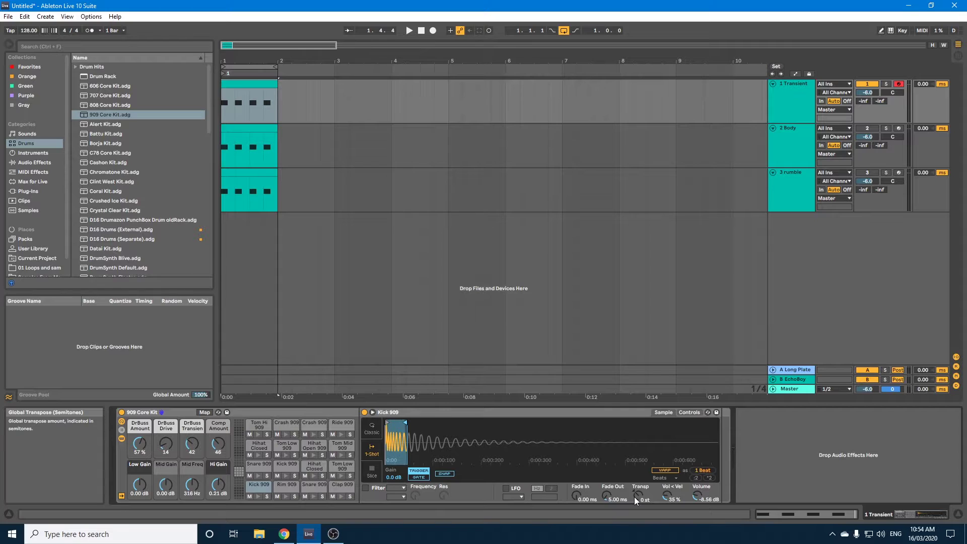
- Transpose the Transient kick sample to +1 st and audition the pattern
{"action": "key", "text": "space"}
{"action": "left_click_drag", "start_coordinate": [634, 496], "coordinate": [634, 491]}
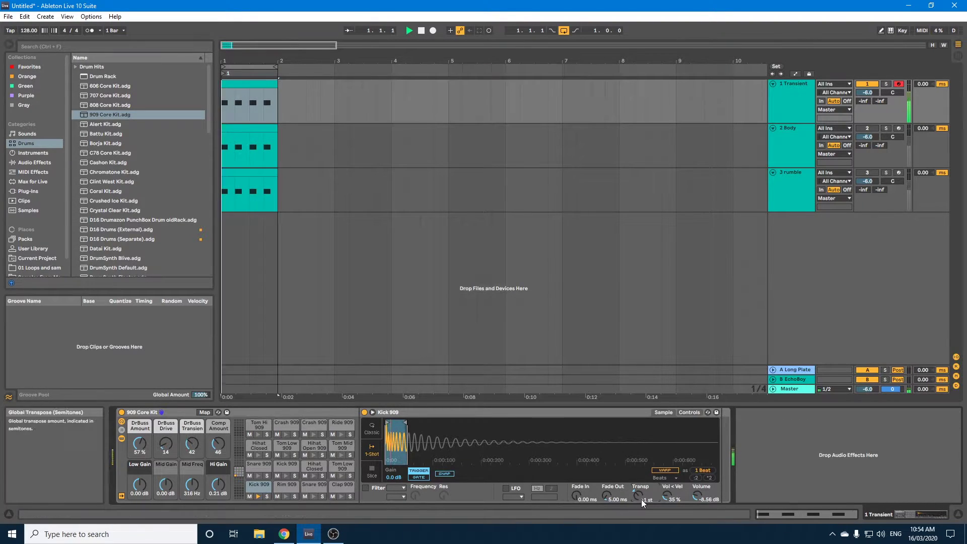
{"action": "key", "text": "space"}
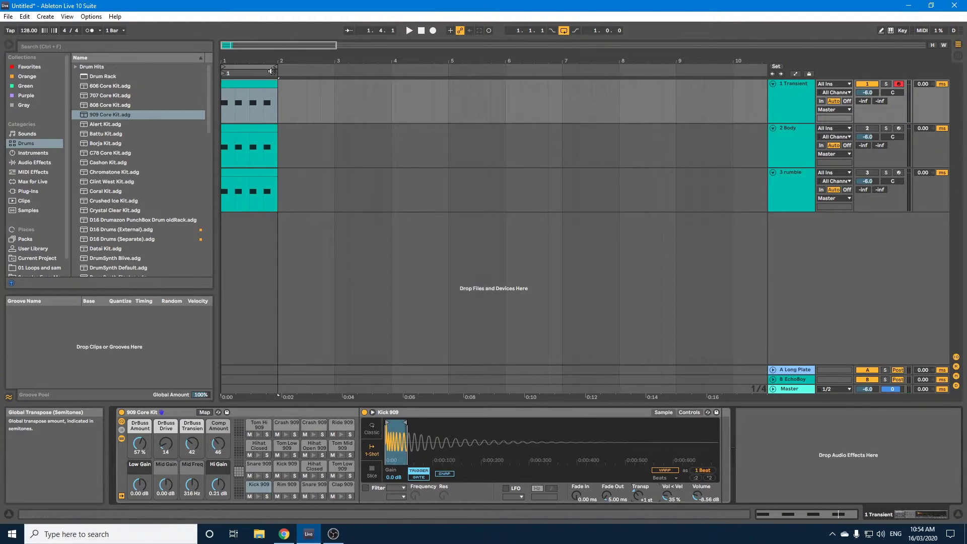
{"action": "left_click", "coordinate": [729, 228]}
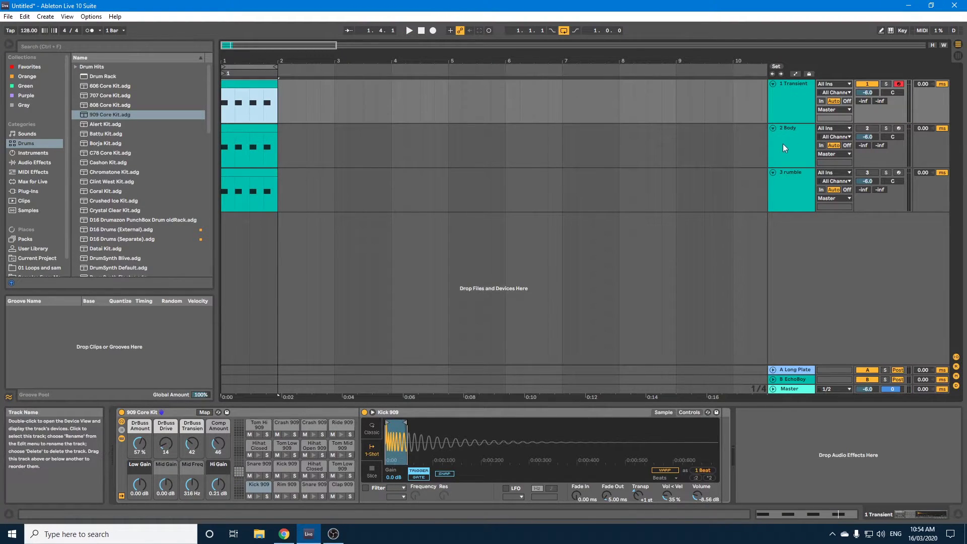
- Reactivate the Body track and compare it on and off against Transient during playback
{"action": "left_click", "coordinate": [866, 129]}
{"action": "left_click", "coordinate": [865, 129]}
{"action": "key", "text": "space"}
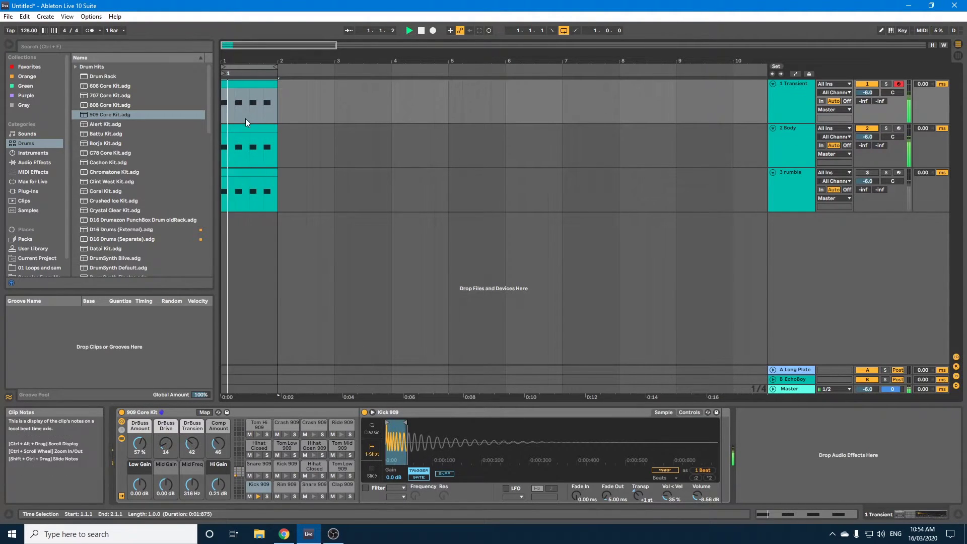
{"action": "left_click", "coordinate": [249, 129]}
{"action": "key", "text": "space"}
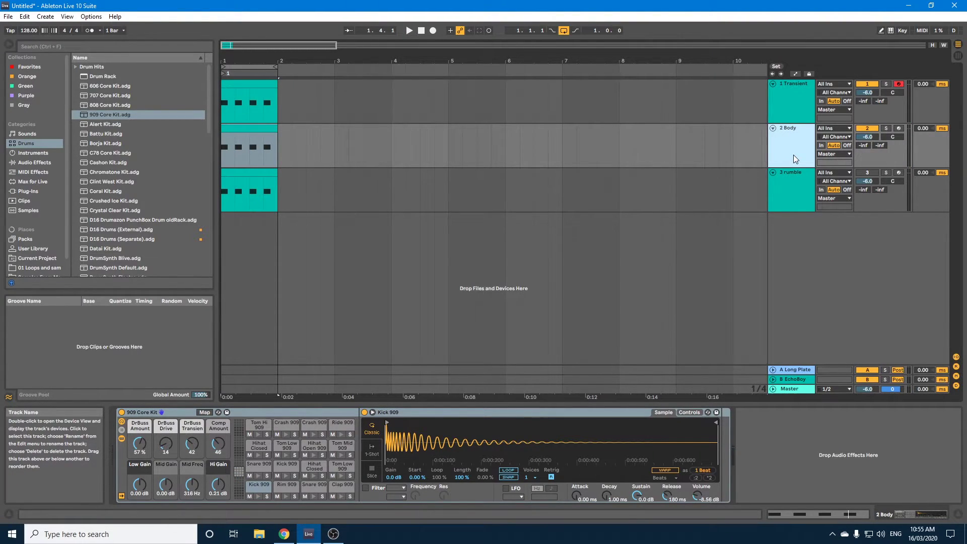
{"action": "key", "text": "space"}
{"action": "left_click", "coordinate": [867, 128]}
{"action": "left_click", "coordinate": [867, 128]}
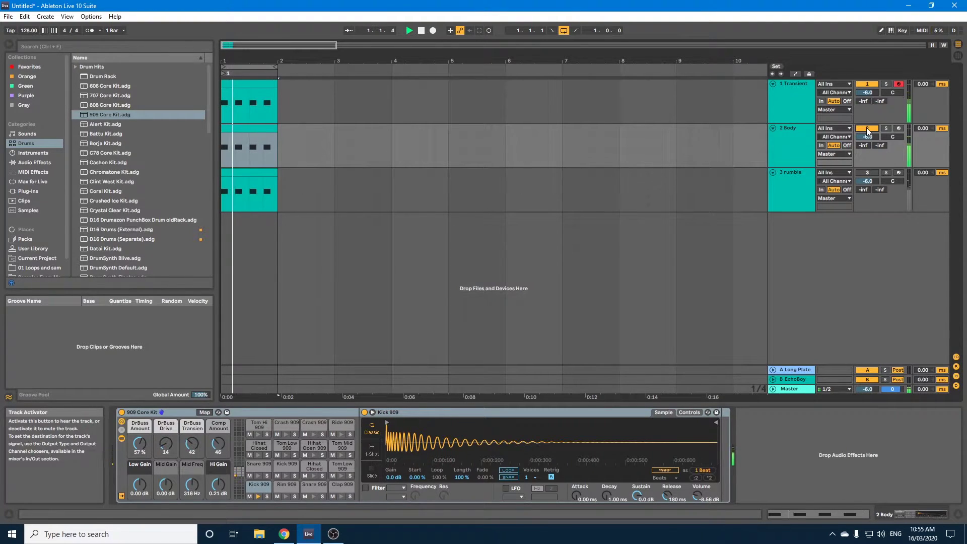
{"action": "key", "text": "space"}
{"action": "left_click", "coordinate": [789, 190]}
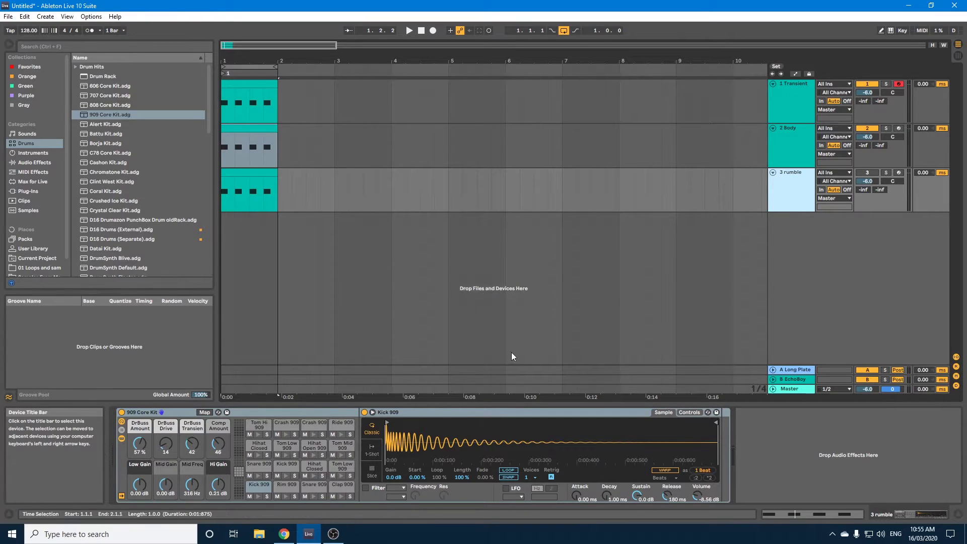
- Add Convolution Reverb Pro from Favorites after the rumble track's Kick 909
{"action": "left_click", "coordinate": [28, 68]}
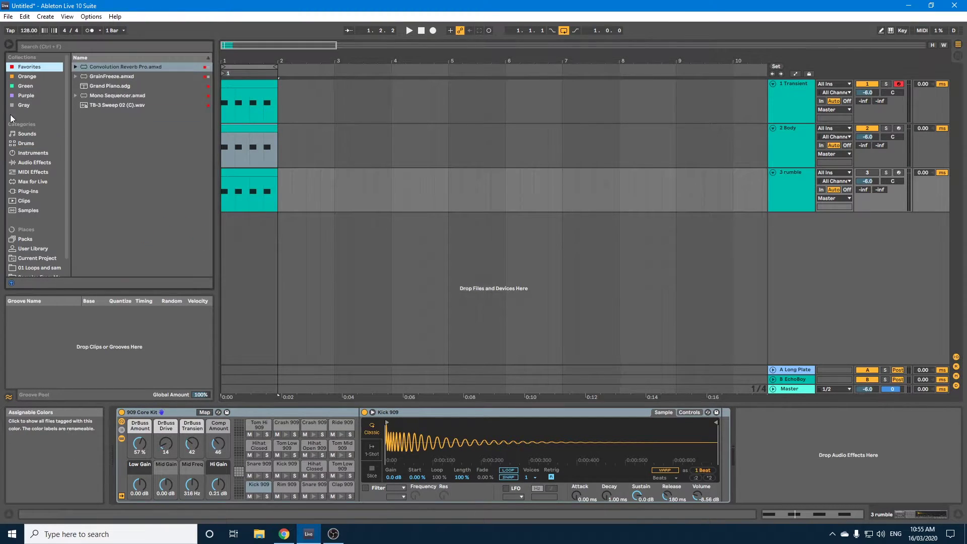
{"action": "left_click", "coordinate": [125, 68]}
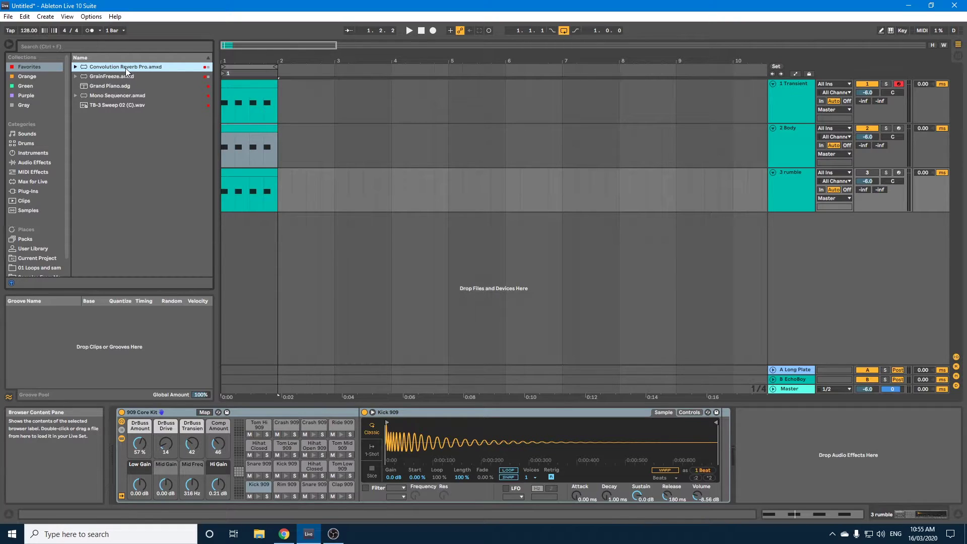
{"action": "left_click_drag", "start_coordinate": [396, 284], "coordinate": [721, 446]}
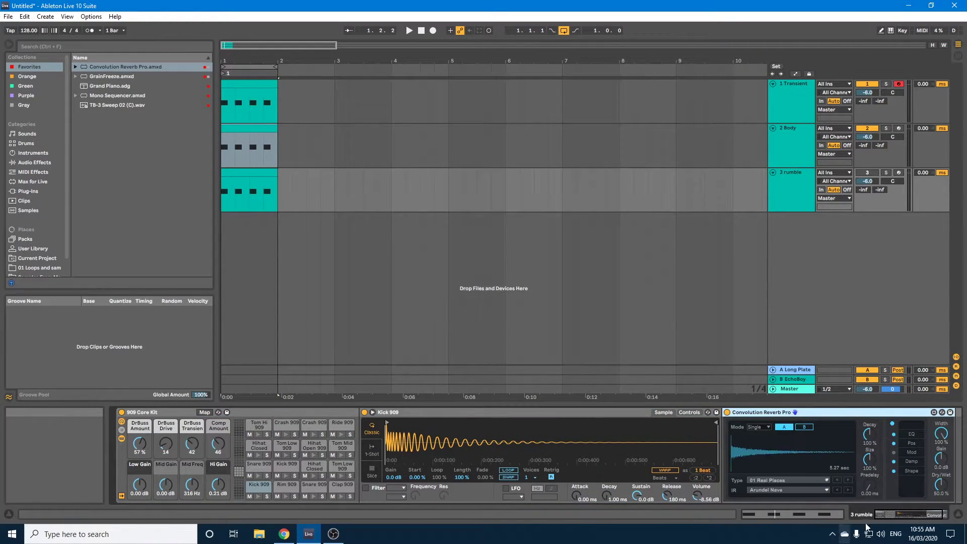
- Load the 08 Plates Digital 'BM7 Dark Plate' impulse and solo the rumble track
{"action": "left_click", "coordinate": [754, 479]}
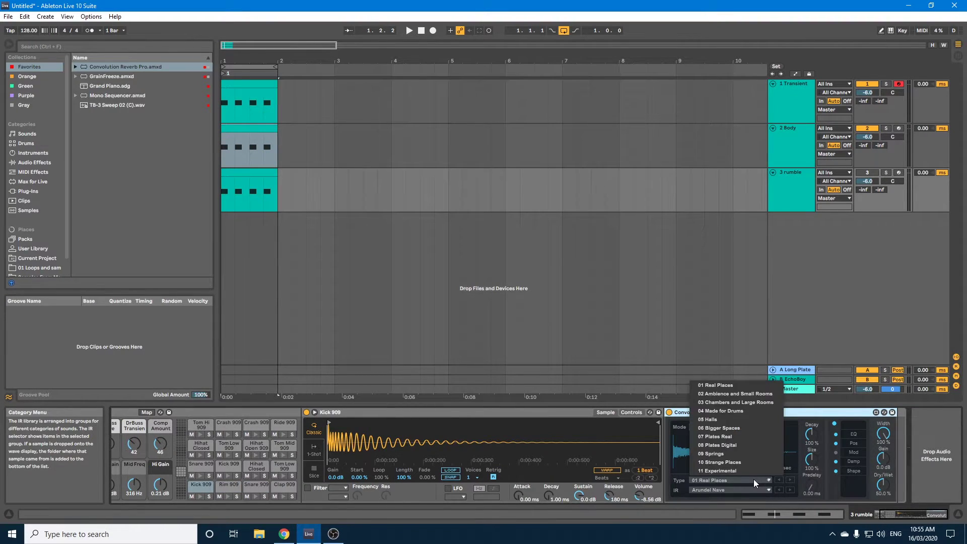
{"action": "left_click", "coordinate": [739, 446]}
{"action": "left_click", "coordinate": [726, 490]}
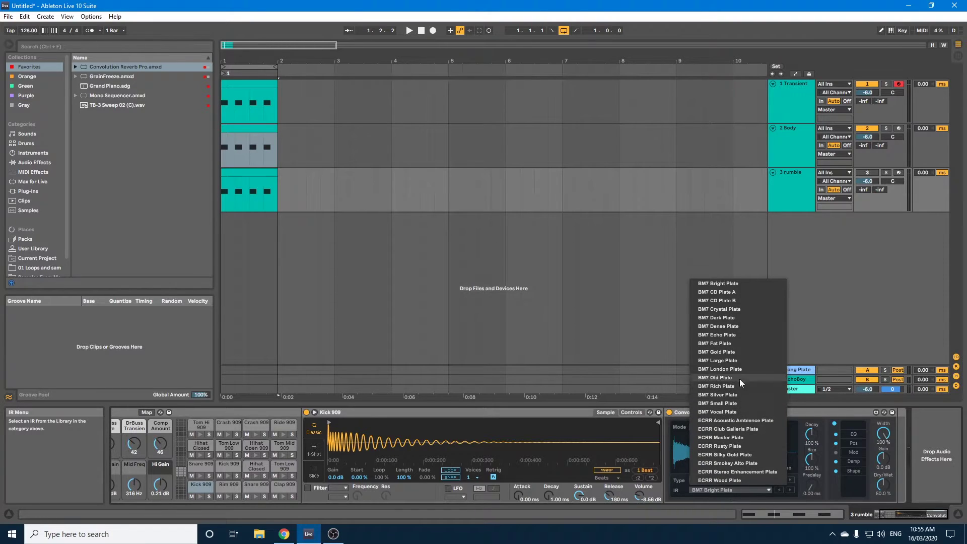
{"action": "left_click", "coordinate": [736, 318]}
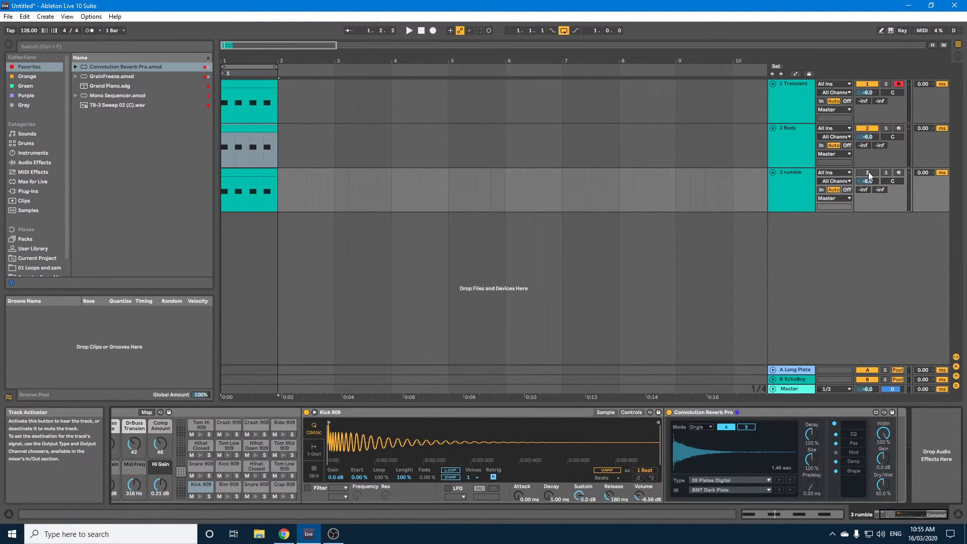
{"action": "left_click", "coordinate": [887, 173]}
- Set the rumble kick sample to 1-Shot and lengthen its fade-in to 59.3 ms while listening
{"action": "key", "text": "space"}
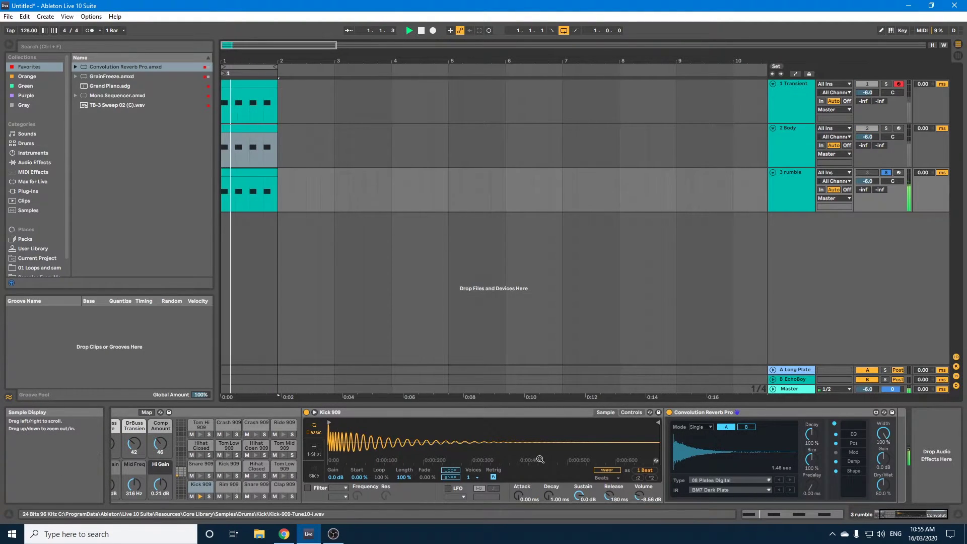
{"action": "key", "text": "space"}
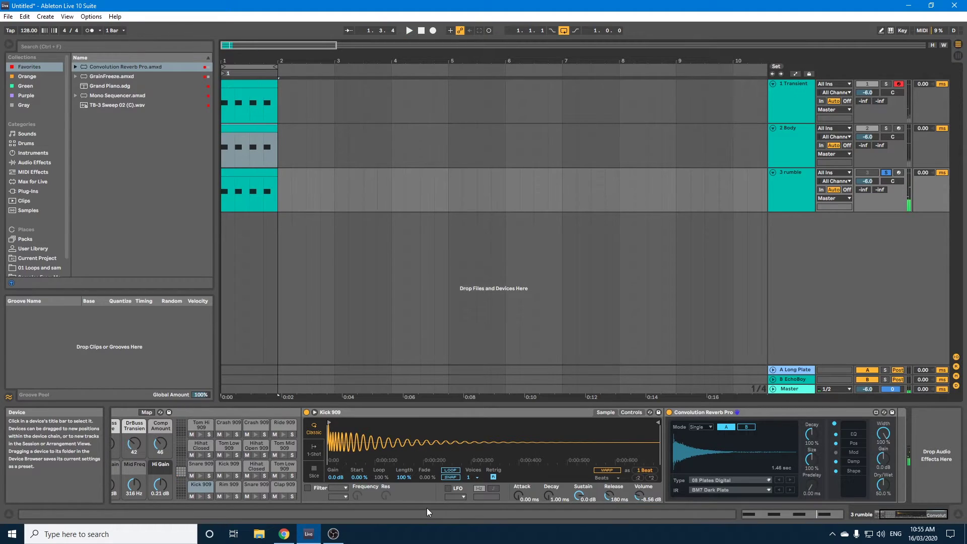
{"action": "left_click", "coordinate": [313, 454]}
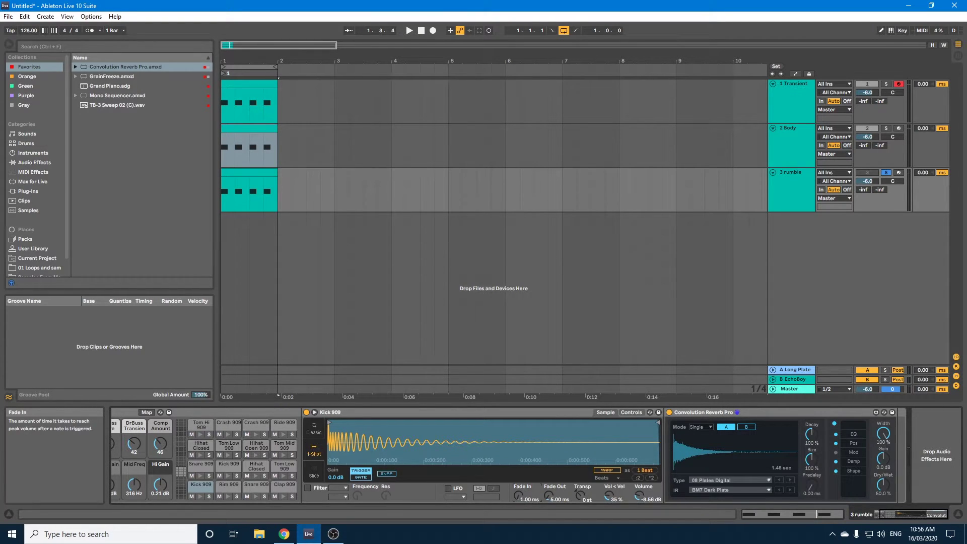
{"action": "key", "text": "space"}
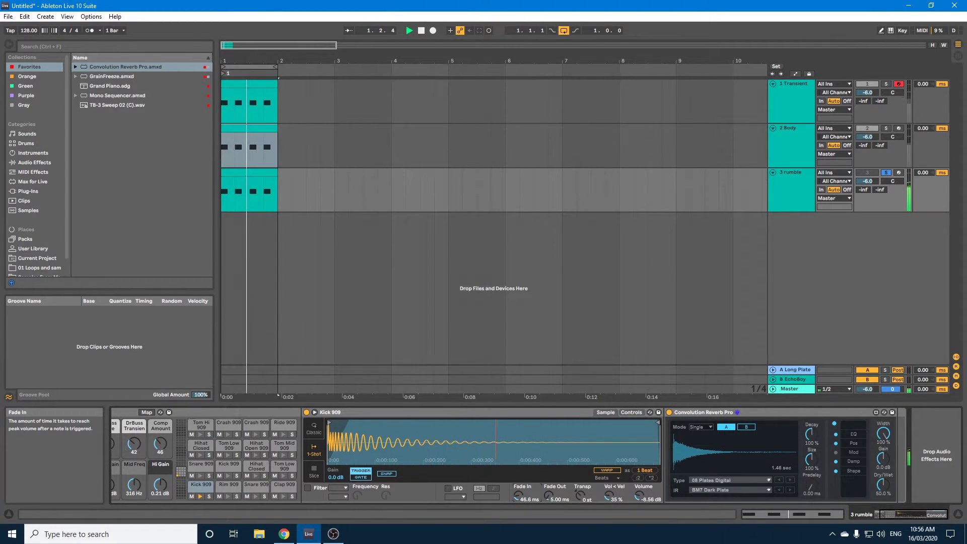
{"action": "left_click_drag", "start_coordinate": [518, 496], "coordinate": [518, 489]}
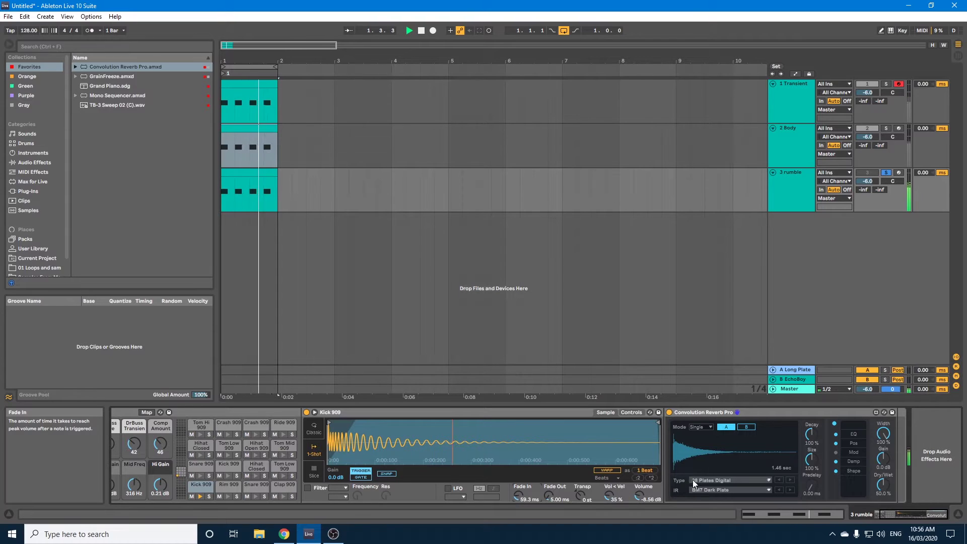
{"action": "left_click", "coordinate": [845, 244]}
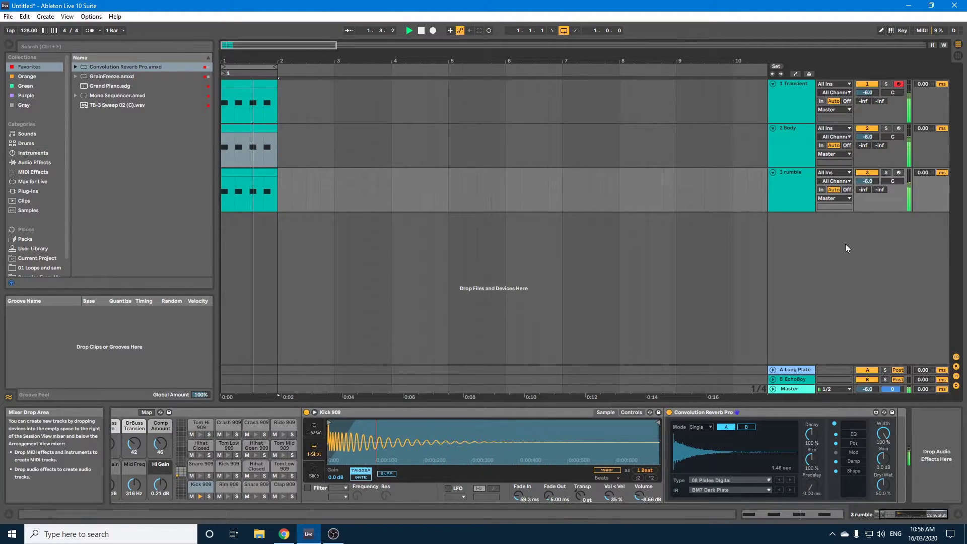
{"action": "key", "text": "space"}
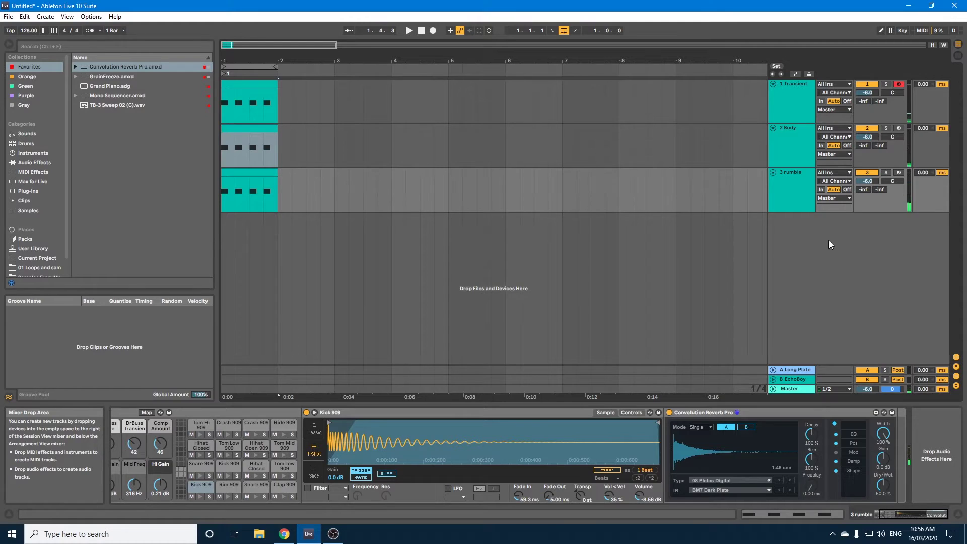
- Load LFOTool_x64 from the VST plug-ins onto the 1 Transient track
{"action": "left_click", "coordinate": [232, 190]}
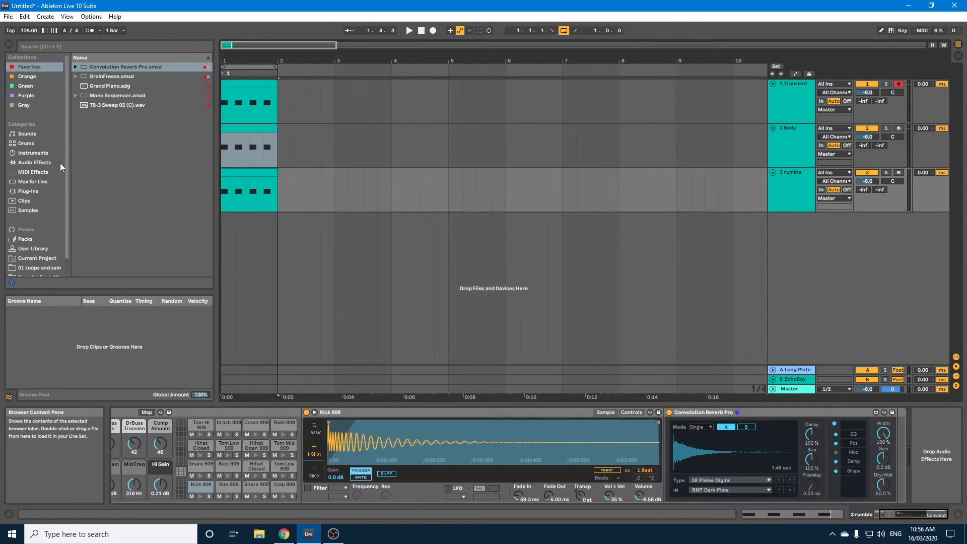
{"action": "left_click", "coordinate": [24, 191]}
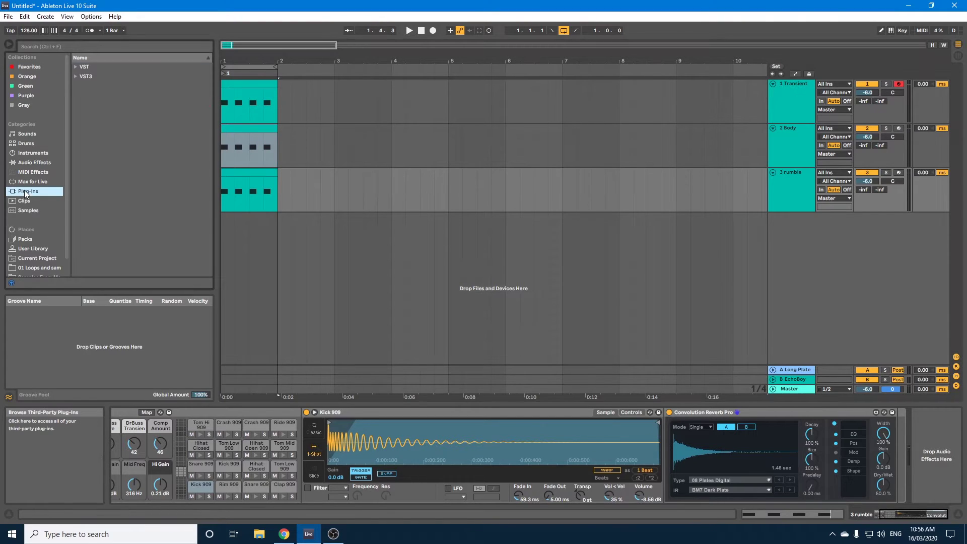
{"action": "left_click", "coordinate": [76, 67]}
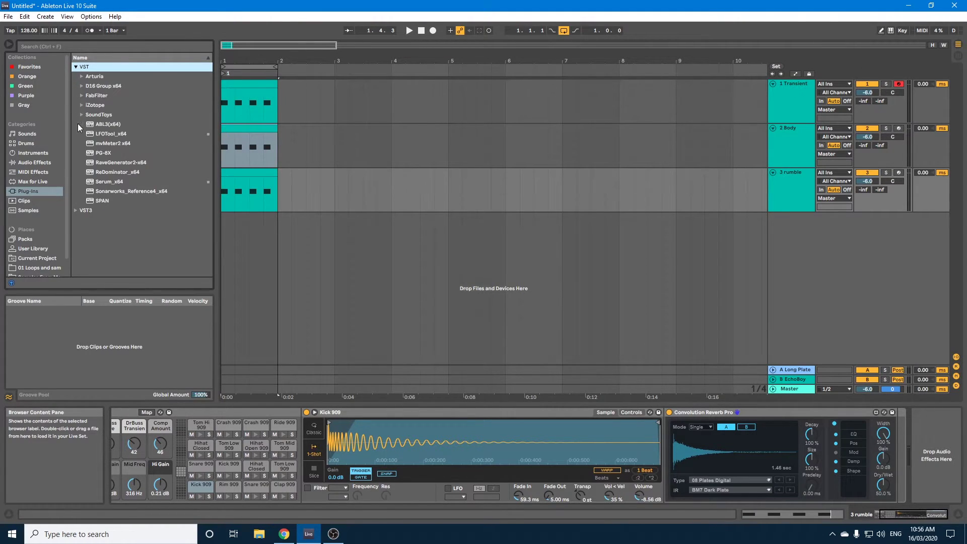
{"action": "left_click_drag", "start_coordinate": [106, 135], "coordinate": [197, 118]}
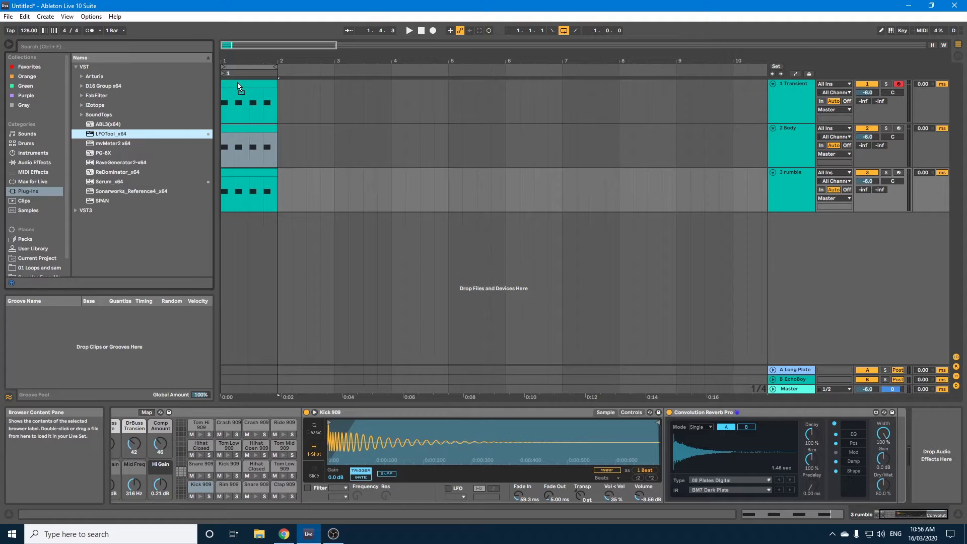
{"action": "left_click_drag", "start_coordinate": [237, 82], "coordinate": [238, 83]}
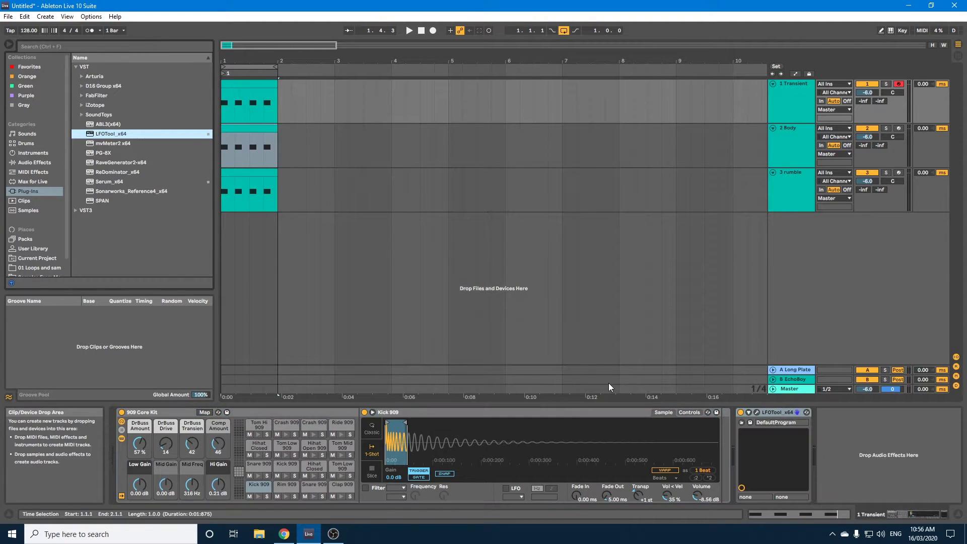
- Draw a short, steep fast-decay volume curve in LFOTool and play it back
{"action": "left_click", "coordinate": [757, 412]}
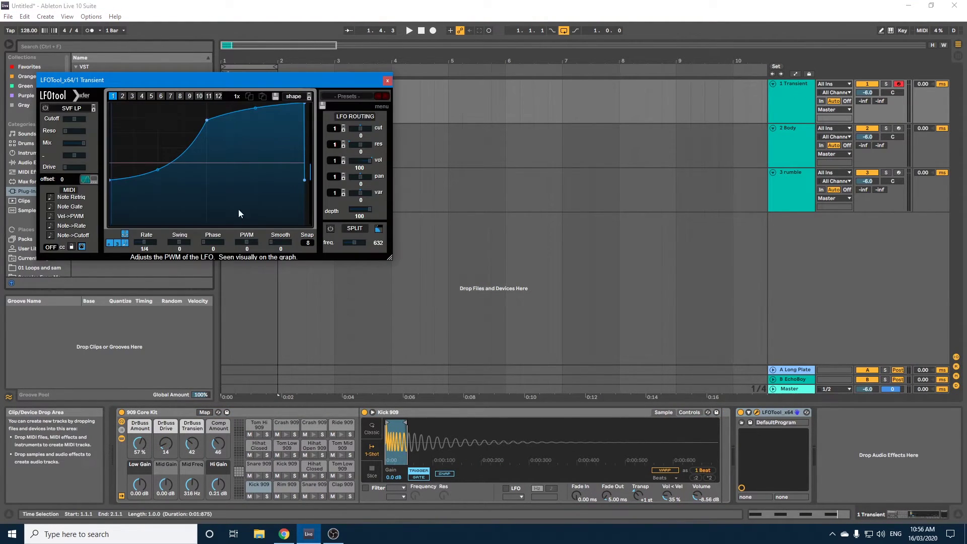
{"action": "left_click_drag", "start_coordinate": [209, 120], "coordinate": [111, 103]}
{"action": "left_click_drag", "start_coordinate": [283, 162], "coordinate": [193, 239]}
{"action": "left_click_drag", "start_coordinate": [305, 182], "coordinate": [296, 244]}
{"action": "left_click_drag", "start_coordinate": [150, 187], "coordinate": [156, 147]}
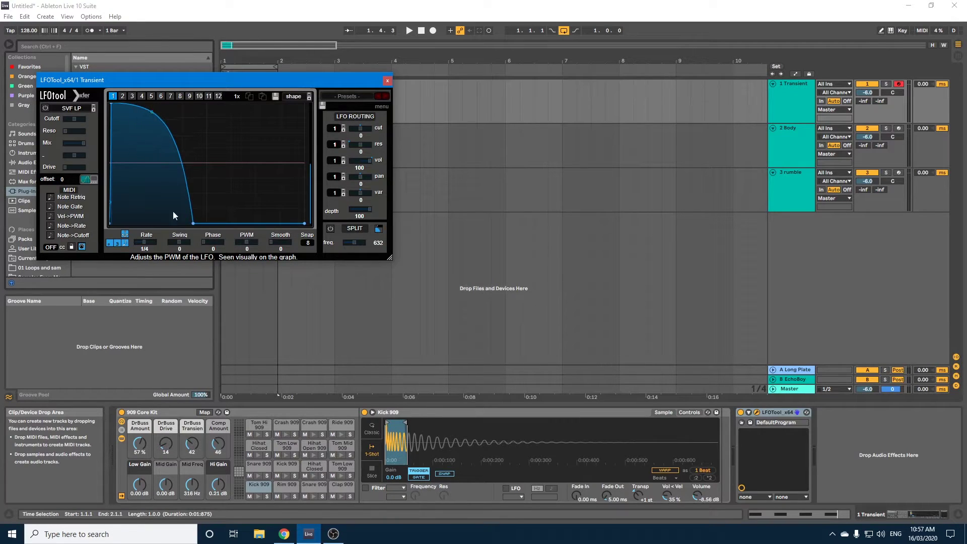
{"action": "left_click_drag", "start_coordinate": [199, 224], "coordinate": [162, 234]}
{"action": "key", "text": "space"}
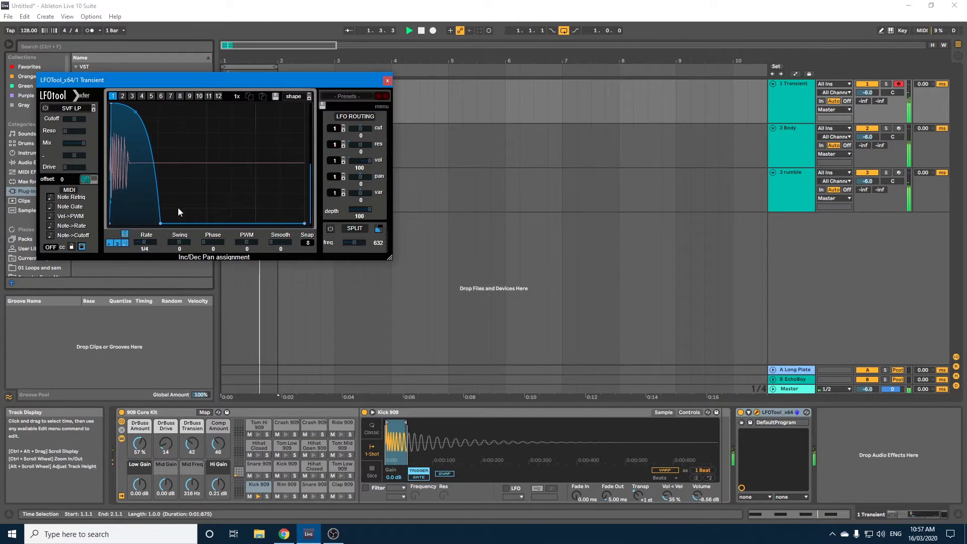
{"action": "left_click_drag", "start_coordinate": [162, 223], "coordinate": [144, 228]}
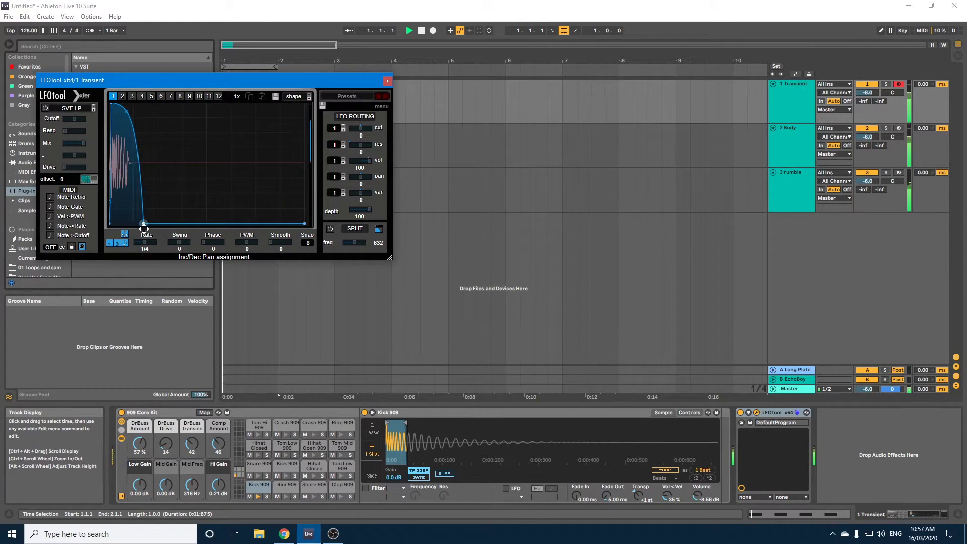
- Solo Transient, compare LFOTool bypassed and active, and fine-tune the decay length
{"action": "left_click", "coordinate": [886, 84]}
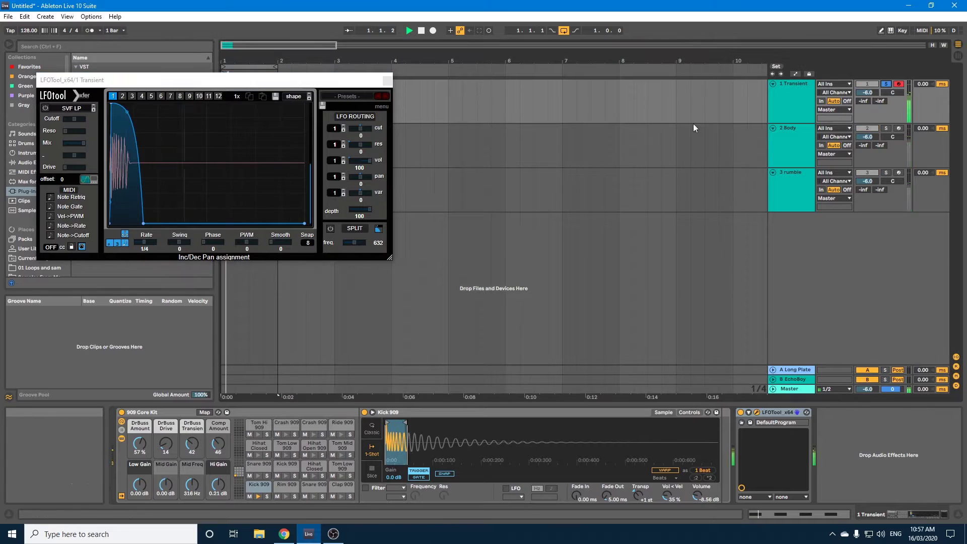
{"action": "left_click", "coordinate": [741, 412]}
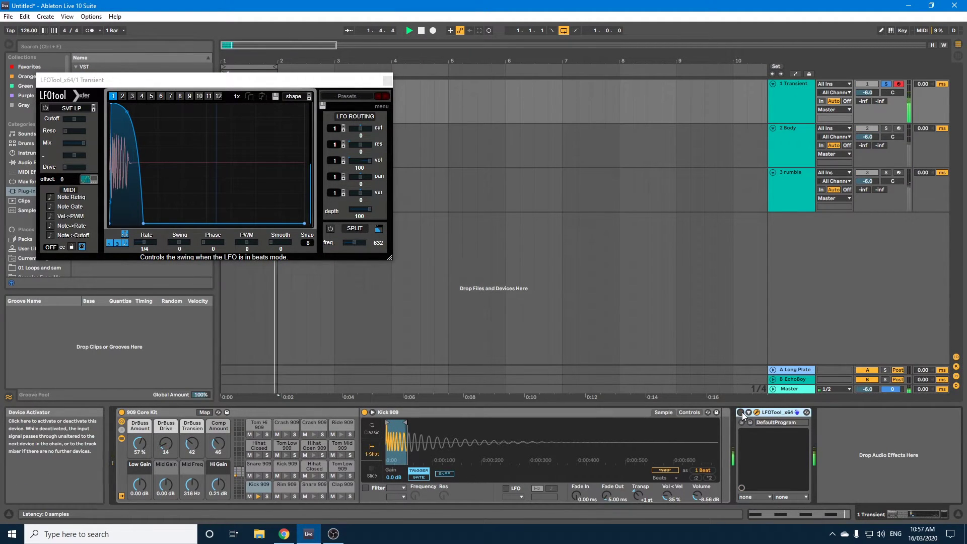
{"action": "left_click", "coordinate": [742, 412]}
{"action": "left_click_drag", "start_coordinate": [142, 224], "coordinate": [157, 223]}
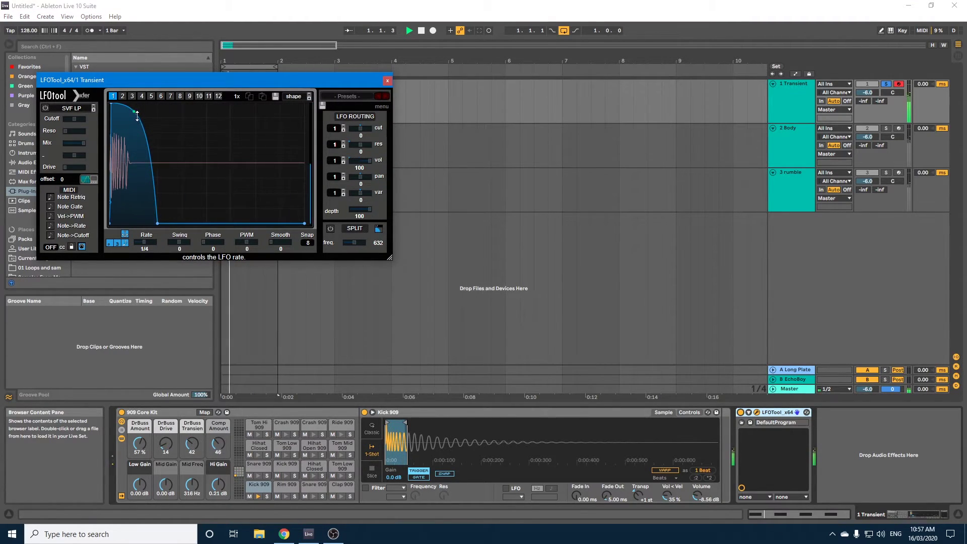
{"action": "left_click_drag", "start_coordinate": [134, 120], "coordinate": [134, 108]}
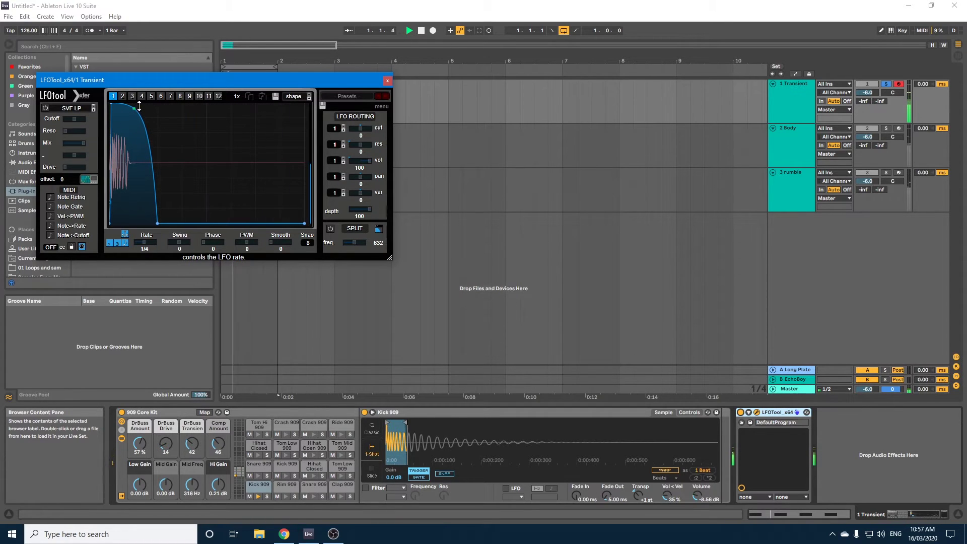
- Unsolo Transient and add LFOTool to the rumble track's device chain
{"action": "left_click", "coordinate": [388, 81]}
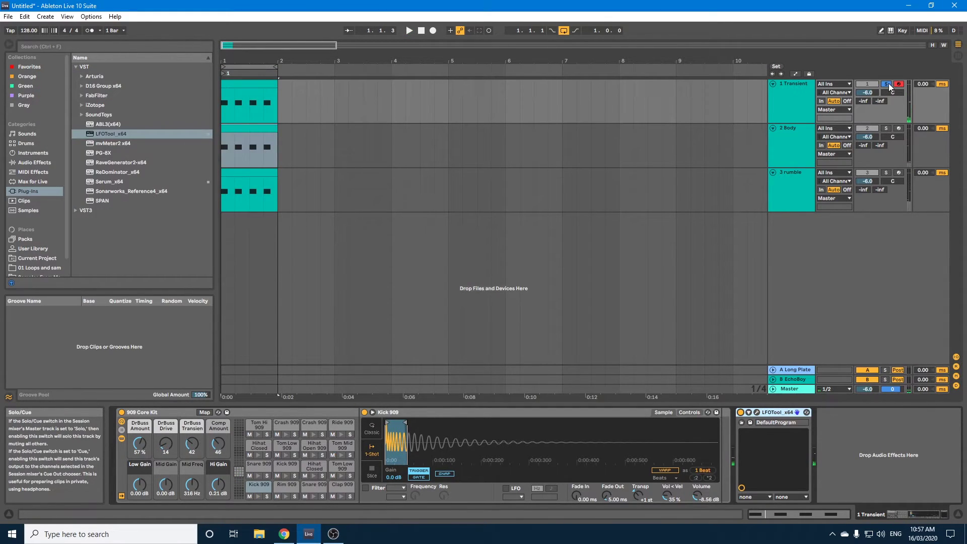
{"action": "left_click", "coordinate": [887, 84]}
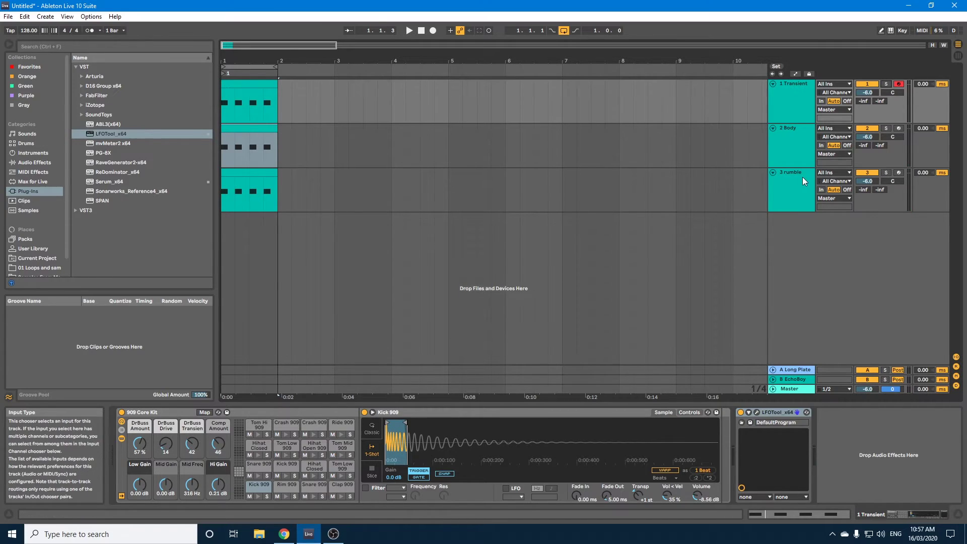
{"action": "left_click", "coordinate": [104, 132]}
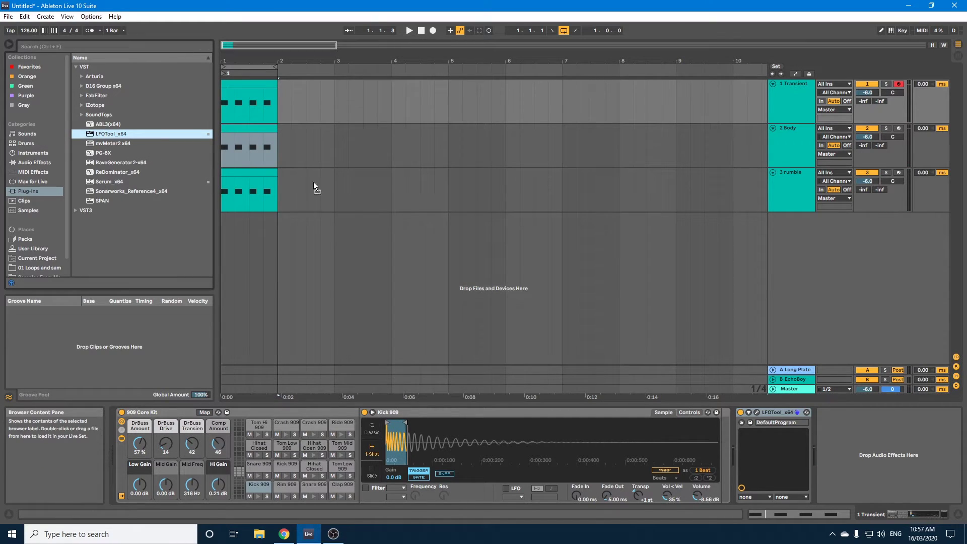
{"action": "left_click", "coordinate": [784, 186]}
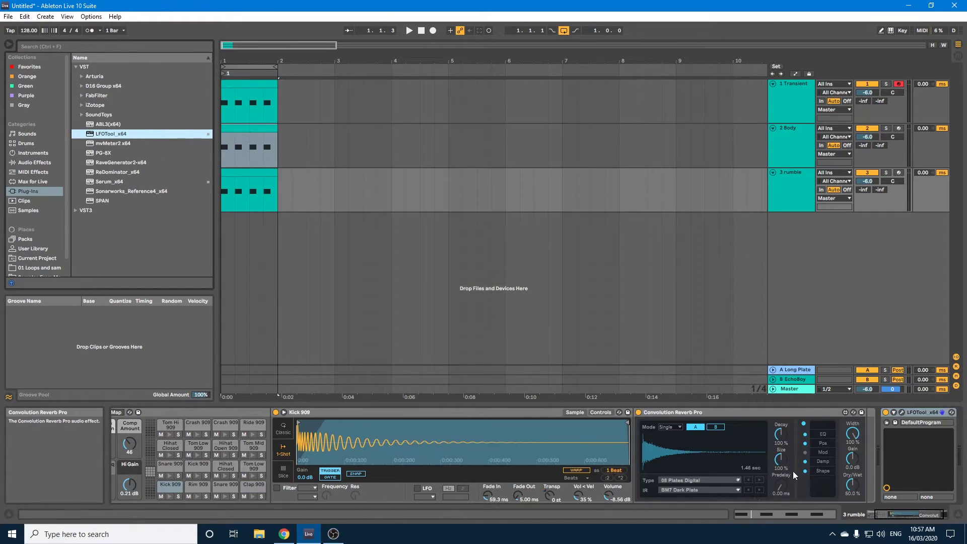
- Draw a rumble LFOTool curve that ducks each hit then rises steeply, and solo rumble
{"action": "left_click", "coordinate": [900, 413]}
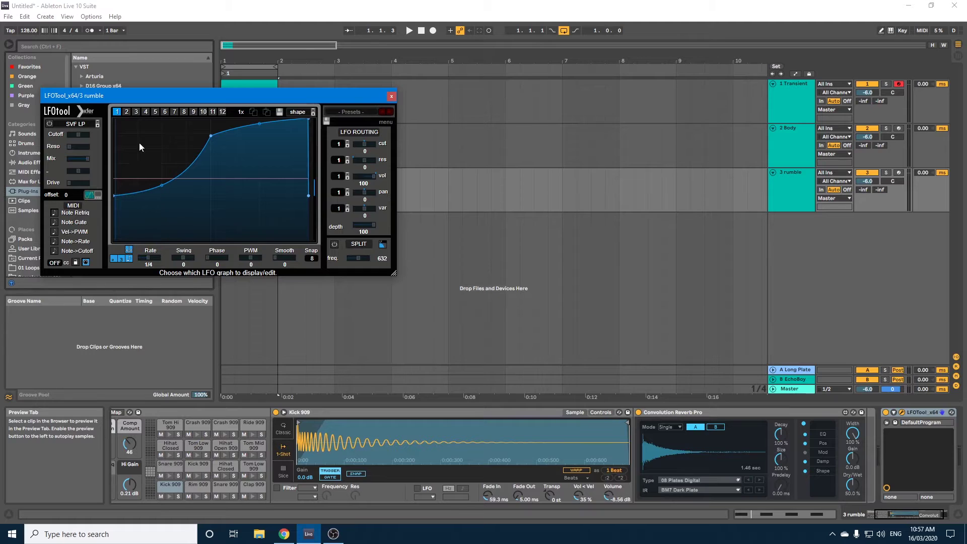
{"action": "left_click_drag", "start_coordinate": [161, 185], "coordinate": [104, 237]}
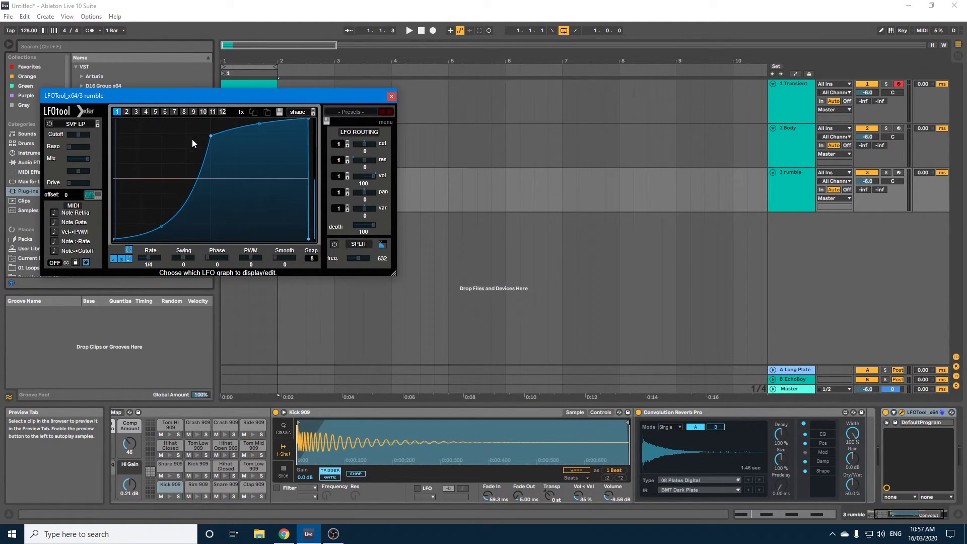
{"action": "left_click_drag", "start_coordinate": [196, 134], "coordinate": [144, 121]}
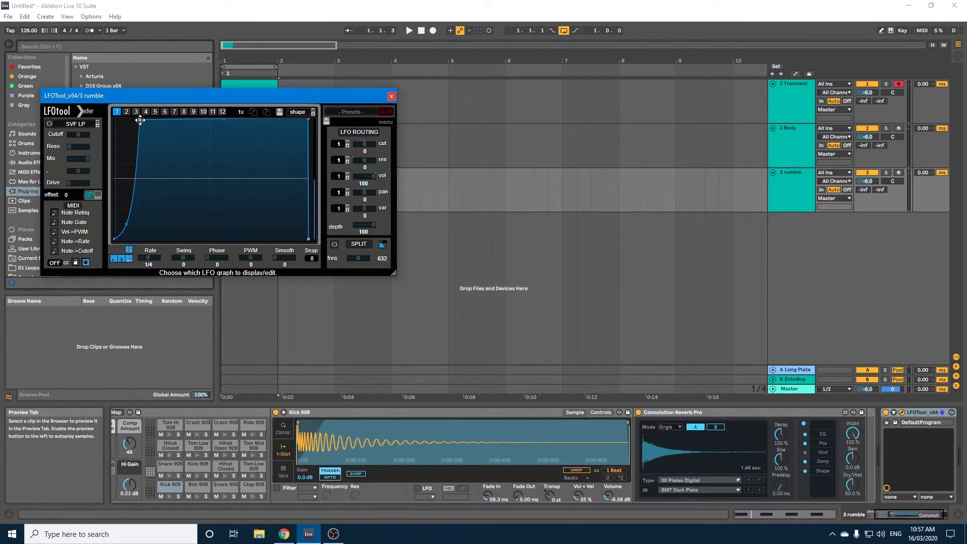
{"action": "key", "text": "space"}
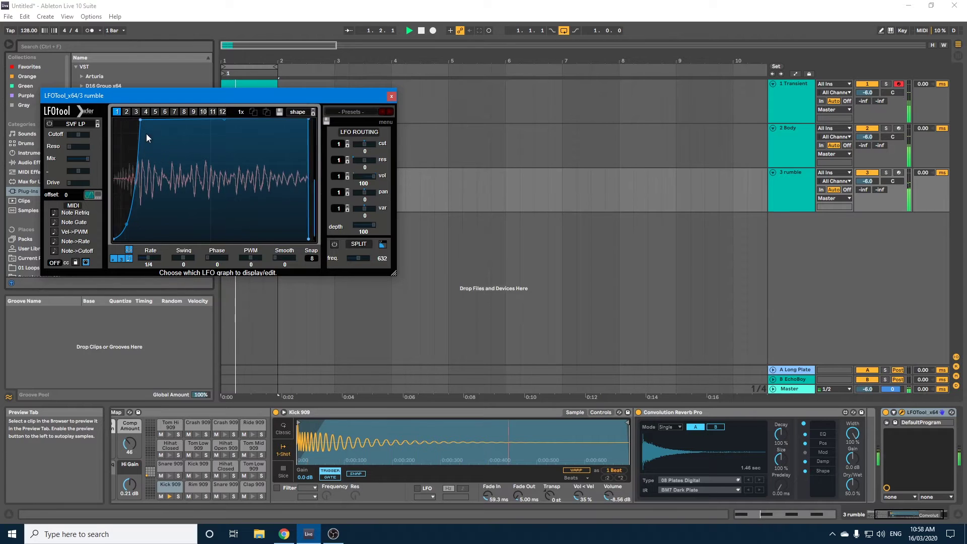
{"action": "left_click_drag", "start_coordinate": [140, 120], "coordinate": [158, 117]}
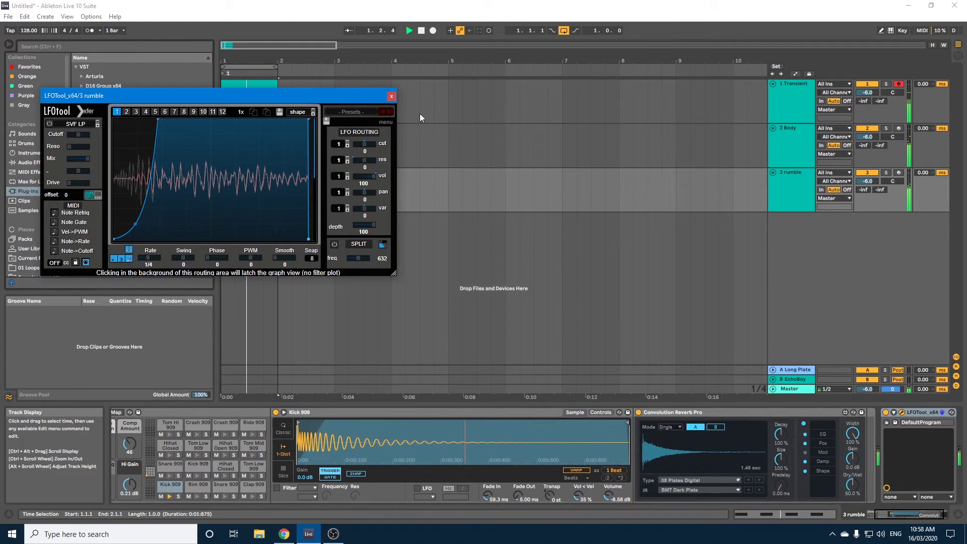
{"action": "left_click", "coordinate": [391, 96]}
{"action": "left_click", "coordinate": [886, 172]}
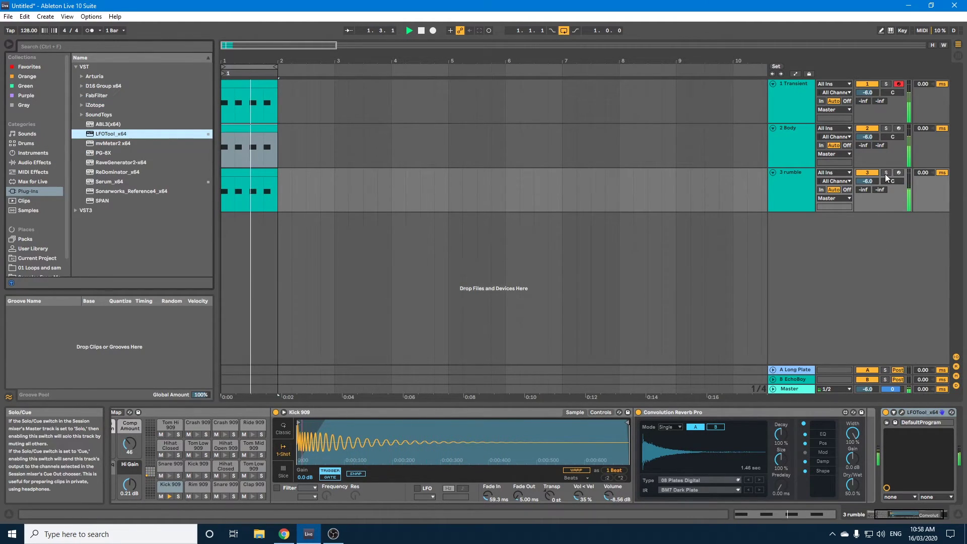
- Compare rumble's LFOTool bypassed and active, then raise its Smooth to 29
{"action": "left_click", "coordinate": [886, 412]}
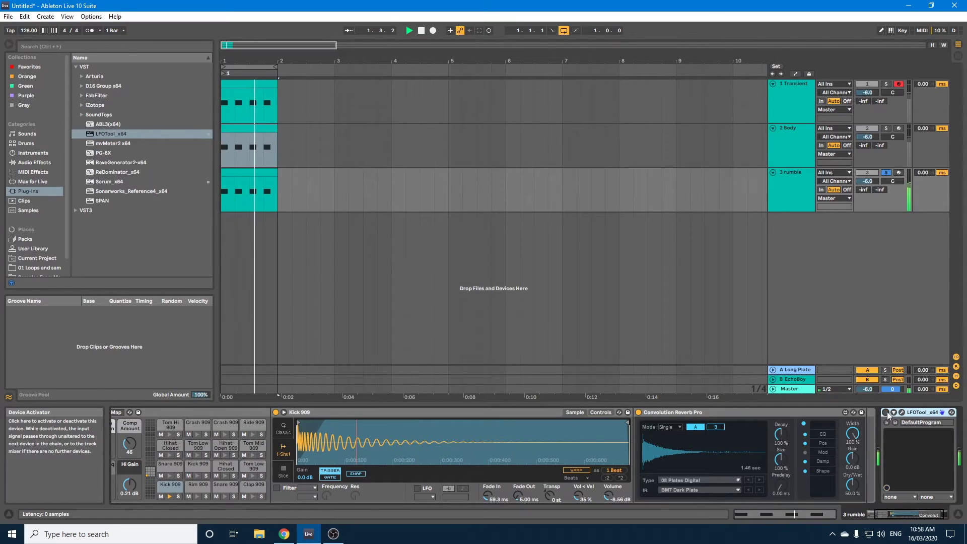
{"action": "left_click", "coordinate": [887, 412]}
{"action": "key", "text": "space"}
{"action": "left_click", "coordinate": [902, 412]}
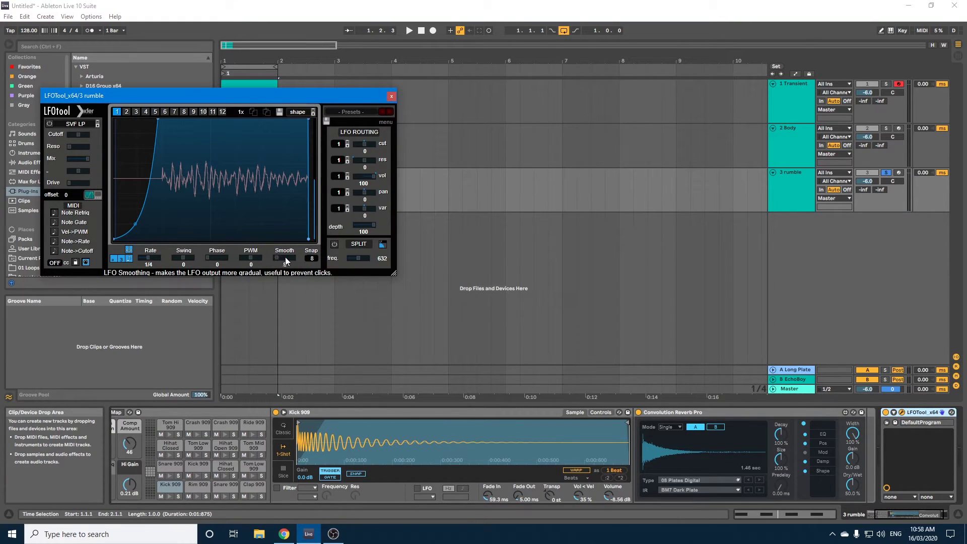
{"action": "mouse_move", "coordinate": [286, 257]}
{"action": "left_mouse_down"}
{"action": "mouse_move", "coordinate": [296, 262]}
{"action": "mouse_move", "coordinate": [269, 258]}
{"action": "mouse_move", "coordinate": [294, 255]}
{"action": "mouse_move", "coordinate": [285, 251]}
{"action": "left_mouse_up"}
{"action": "key", "text": "space"}
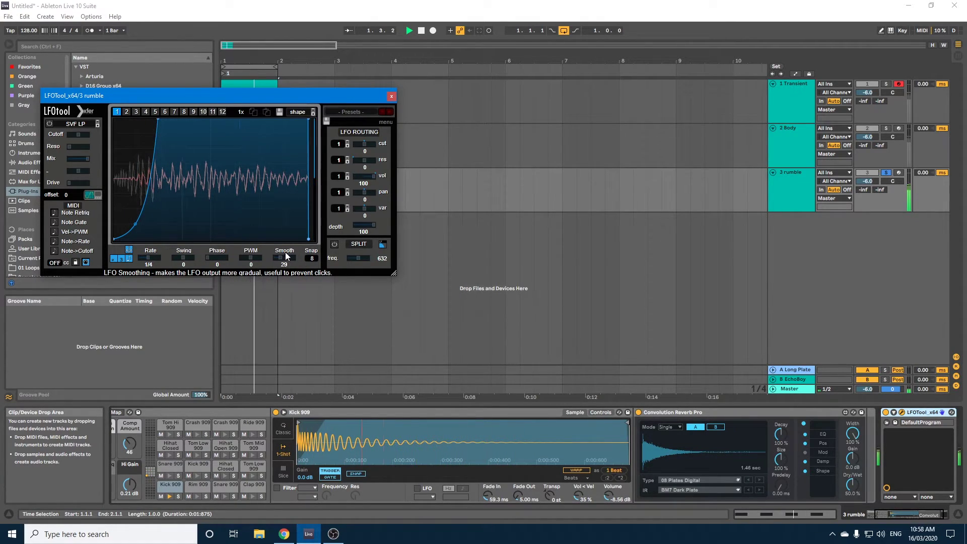
{"action": "left_click", "coordinate": [391, 97]}
- Unsolo rumble, stop playback, and select the Transient, Body and rumble tracks together
{"action": "left_click", "coordinate": [884, 173]}
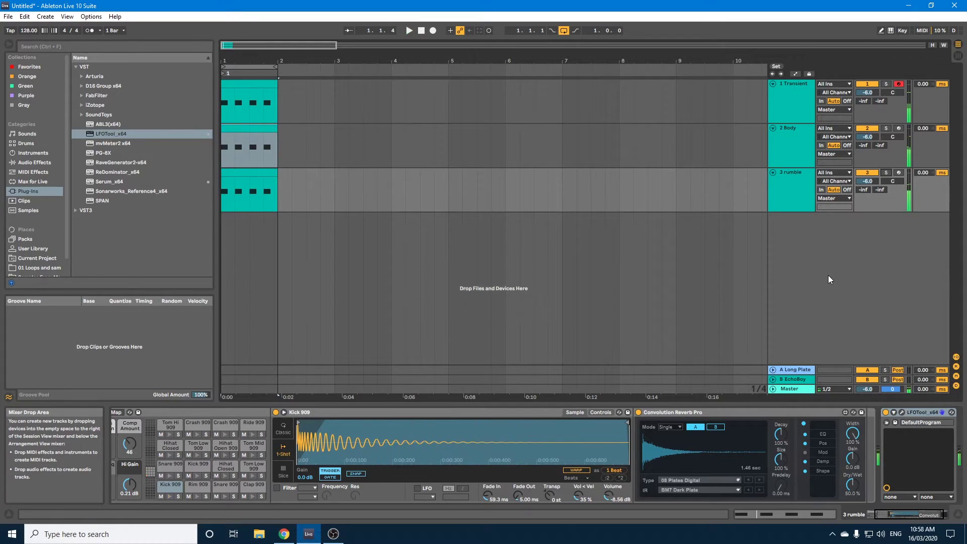
{"action": "key", "text": "space"}
{"action": "left_click", "coordinate": [747, 413]}
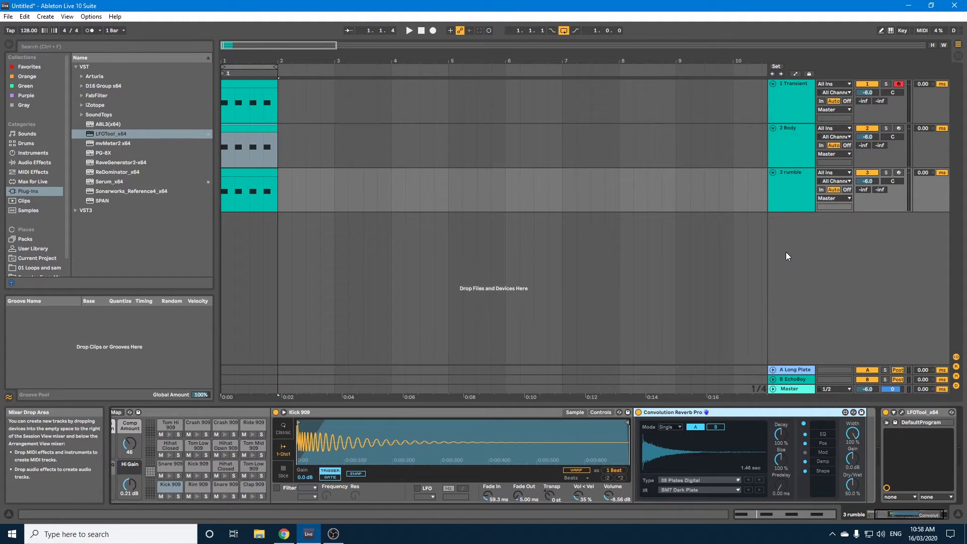
{"action": "left_click_drag", "start_coordinate": [784, 192], "coordinate": [789, 96]}
- Group the Transient, Body and rumble tracks into a new 1 Group track
{"action": "right_click", "coordinate": [789, 96]}
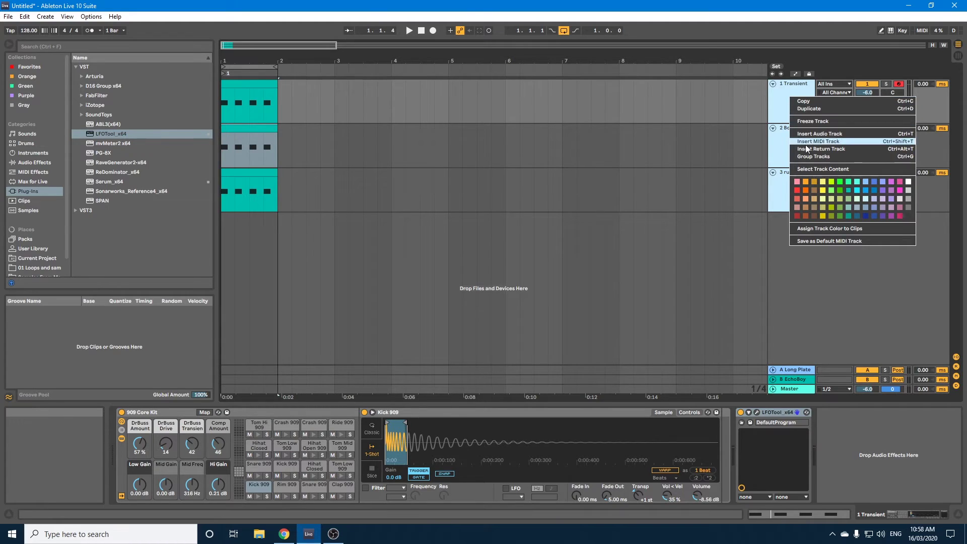
{"action": "left_click", "coordinate": [806, 160]}
{"action": "left_click", "coordinate": [785, 100]}
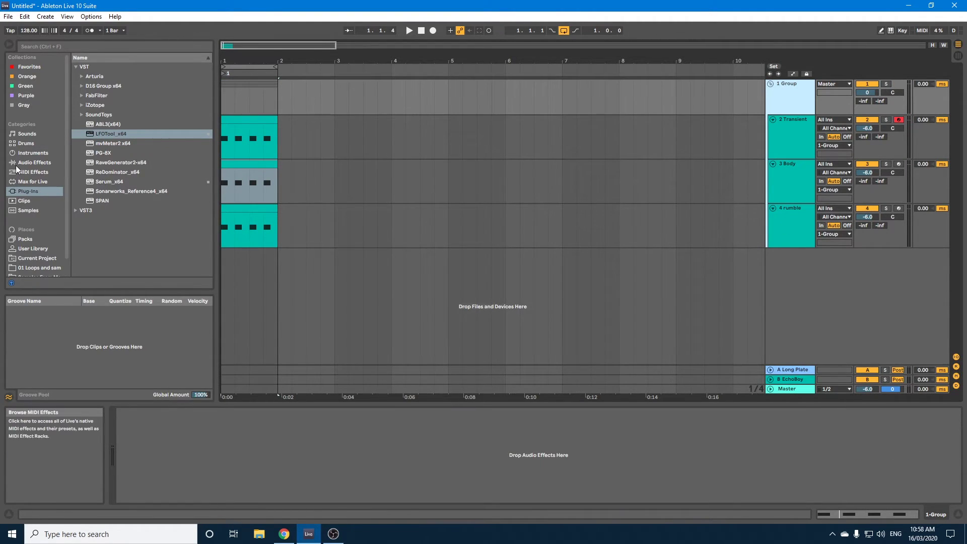
- Select the Glue Compressor's Drum - Full Parallel preset in the Audio Effects browser
{"action": "left_click", "coordinate": [33, 162]}
{"action": "scroll", "coordinate": [143, 166], "scroll_direction": "down", "scroll_amount": 2}
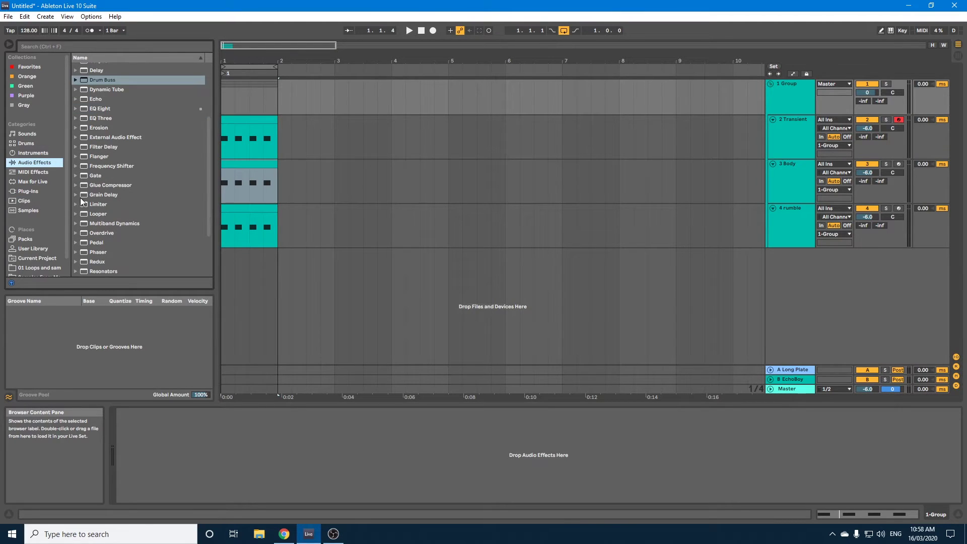
{"action": "left_click", "coordinate": [98, 189]}
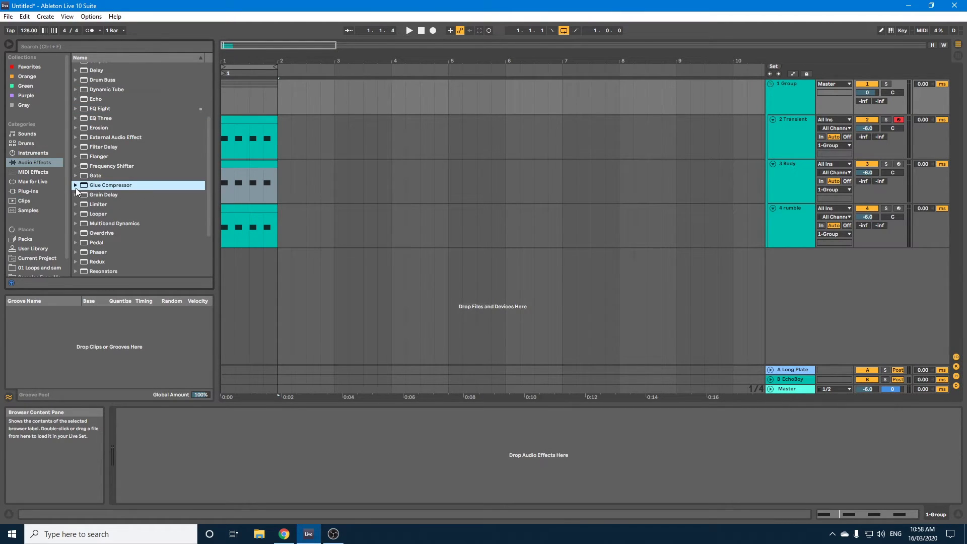
{"action": "left_click", "coordinate": [76, 185]}
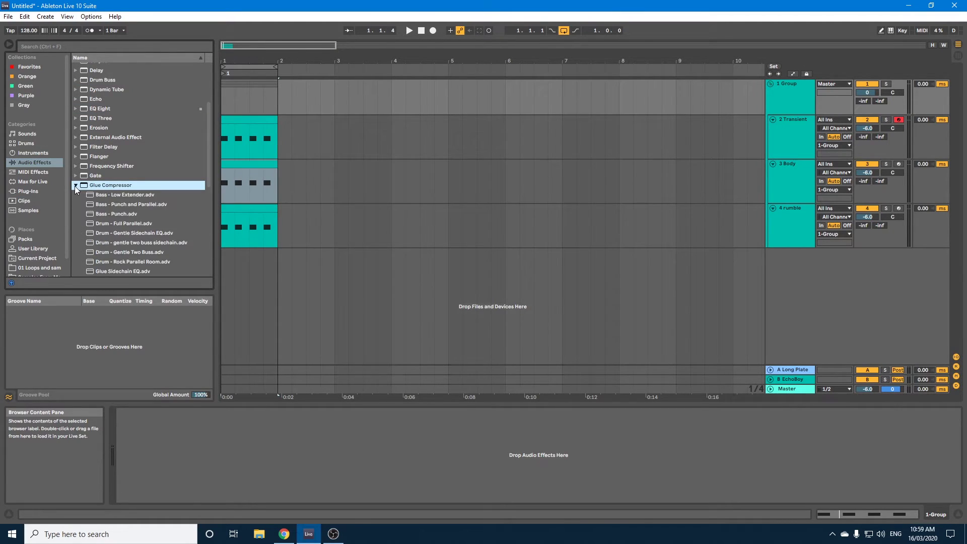
{"action": "left_click", "coordinate": [108, 224]}
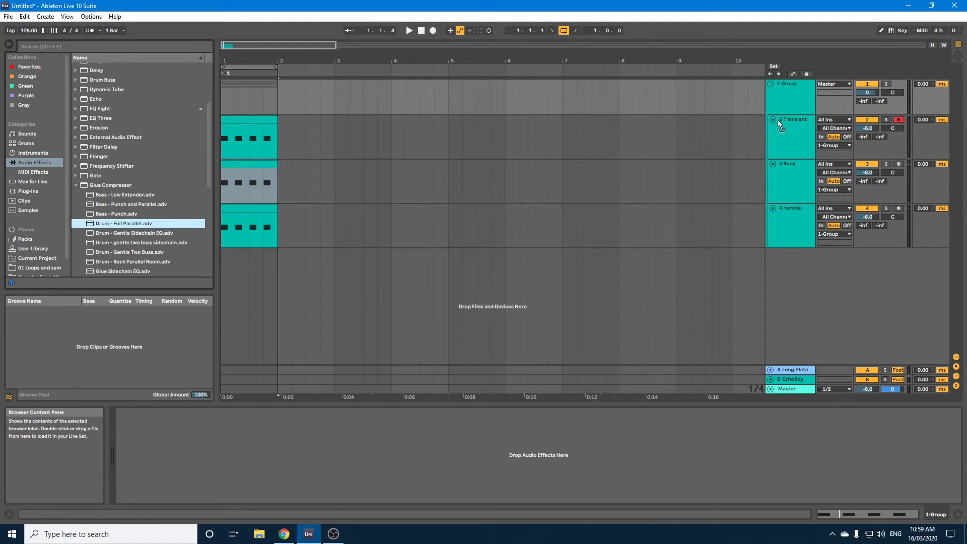
- Load the Drum - Full Parallel Glue Compressor onto 1 Group and audition it
{"action": "key", "text": "Return"}
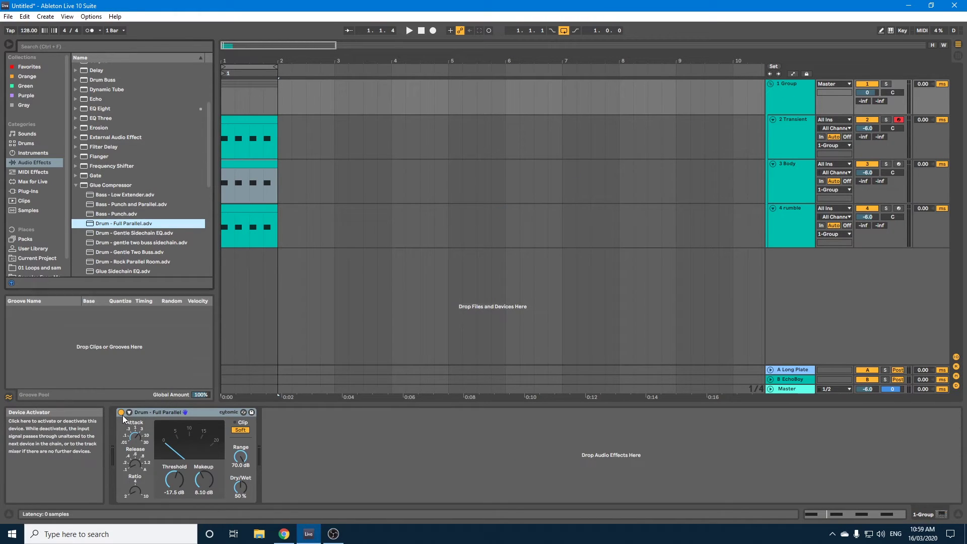
{"action": "key", "text": "space"}
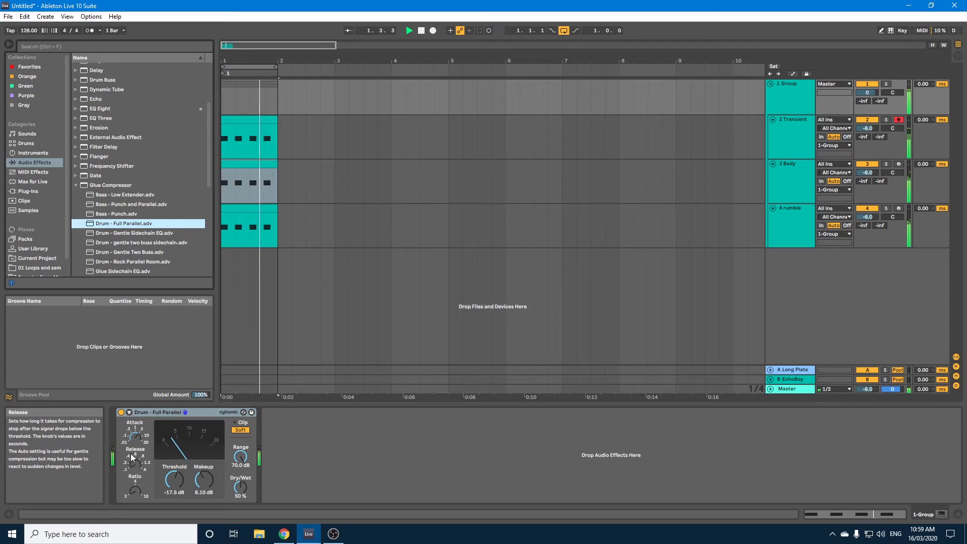
{"action": "key", "text": "space"}
{"action": "left_click", "coordinate": [134, 437]}
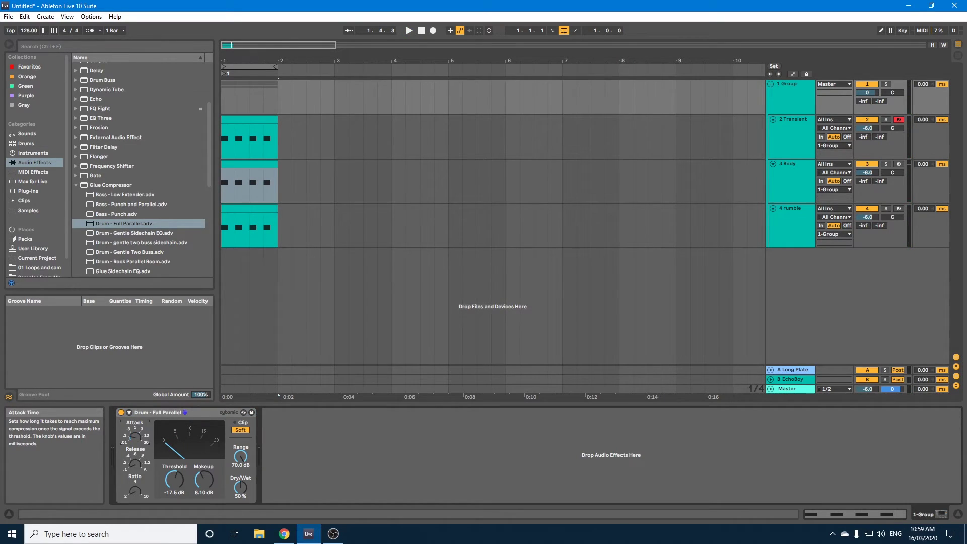
{"action": "key", "text": "space"}
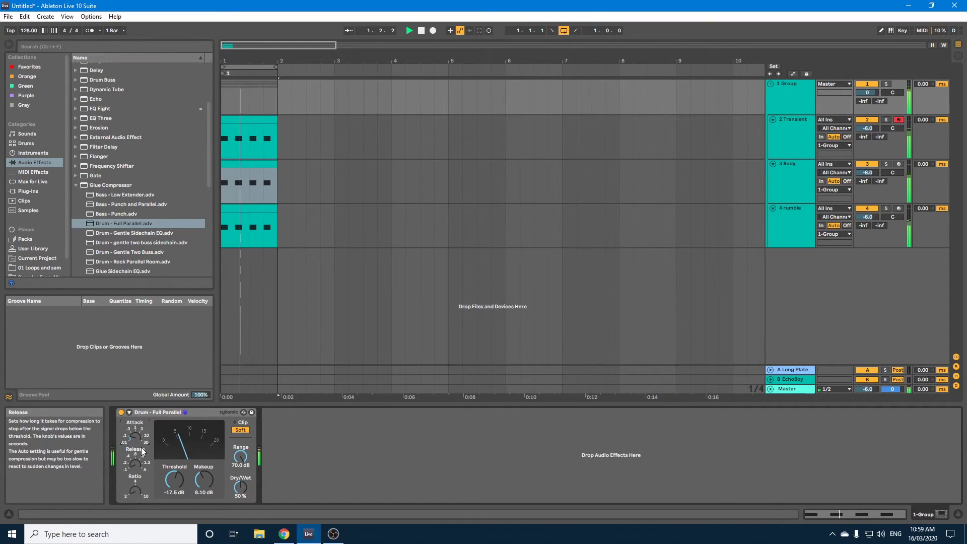
{"action": "key", "text": "space"}
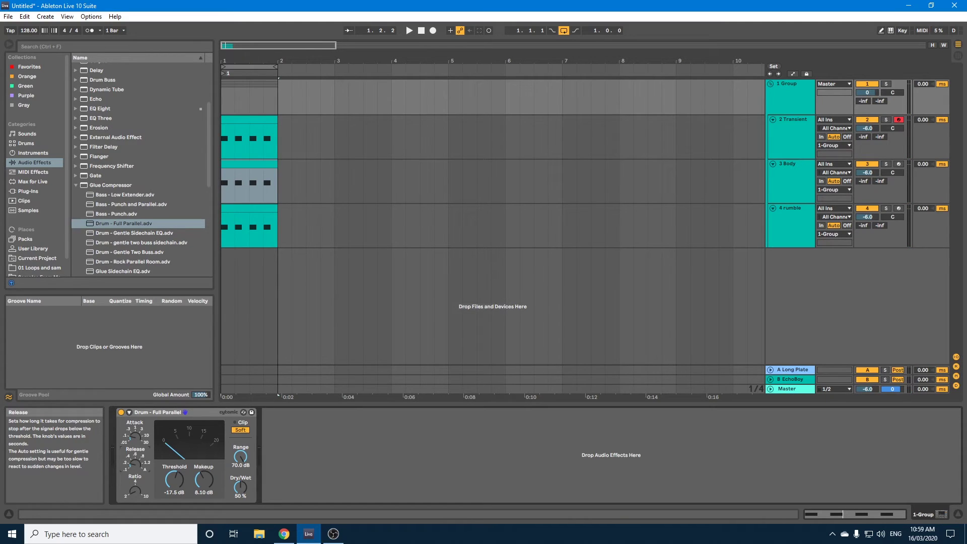
{"action": "key", "text": "space"}
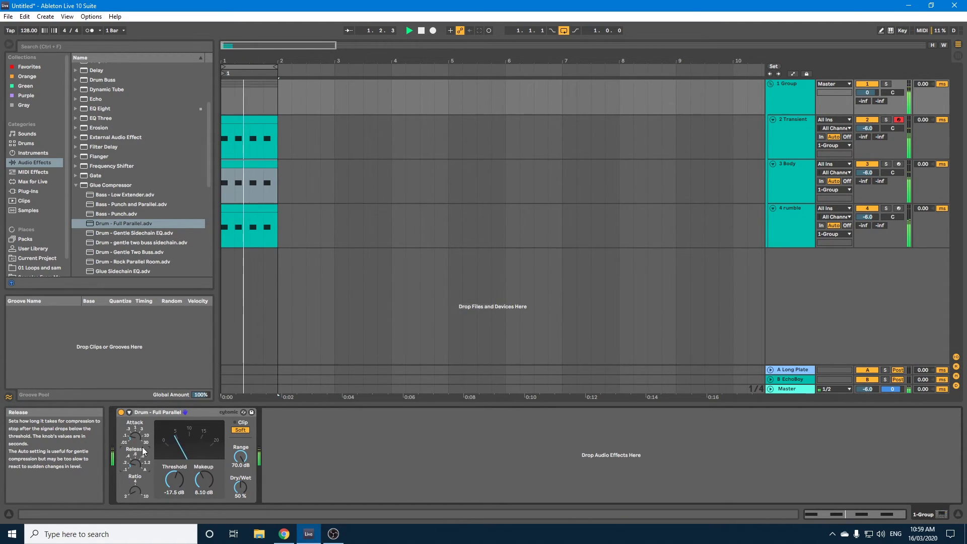
{"action": "key", "text": "space"}
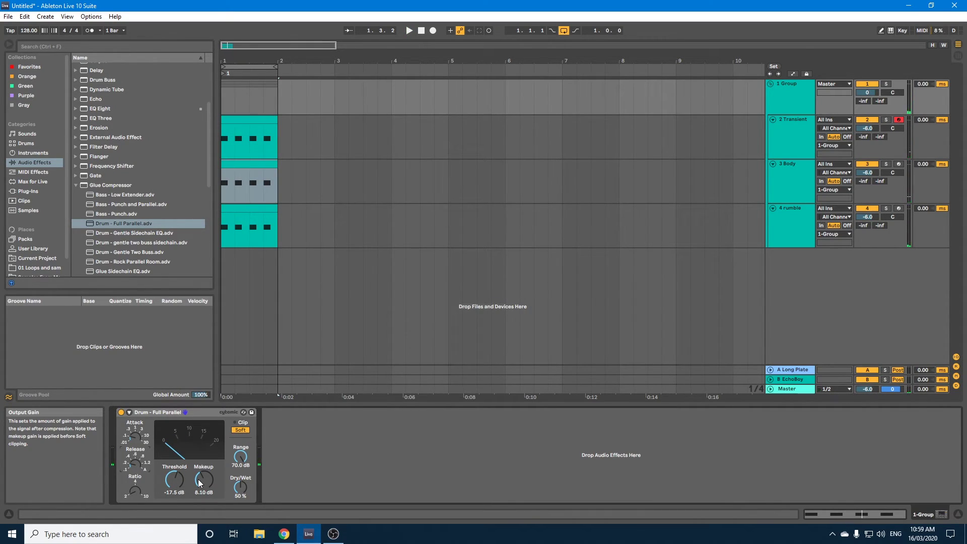
- Raise the Glue Compressor's makeup gain to 9.84 dB while auditioning the group
{"action": "key", "text": "space"}
{"action": "left_click_drag", "start_coordinate": [199, 483], "coordinate": [199, 470]}
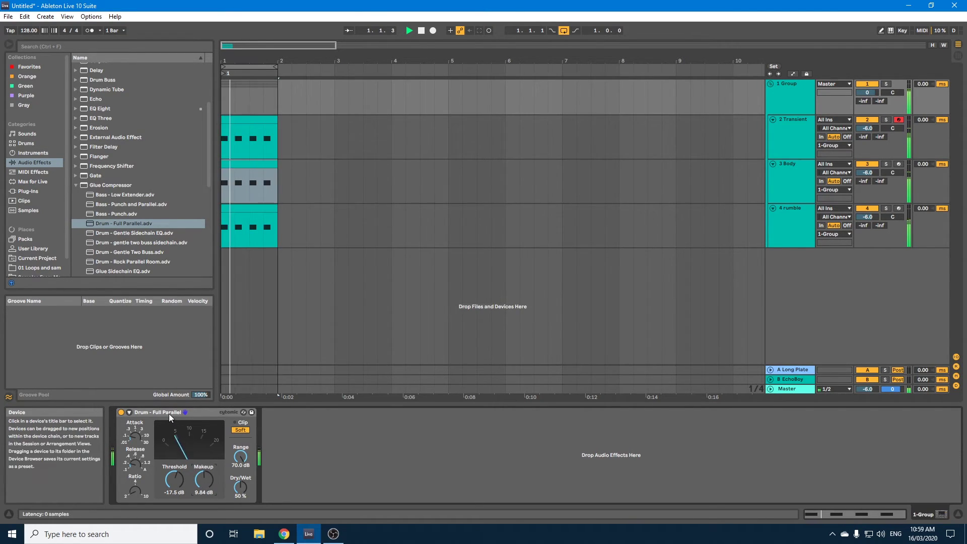
{"action": "key", "text": "space"}
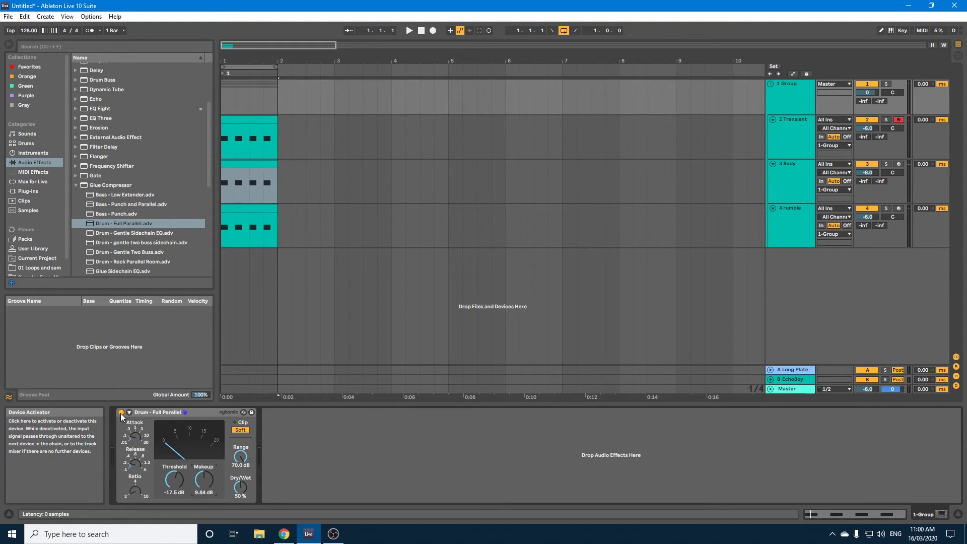
{"action": "key", "text": "space"}
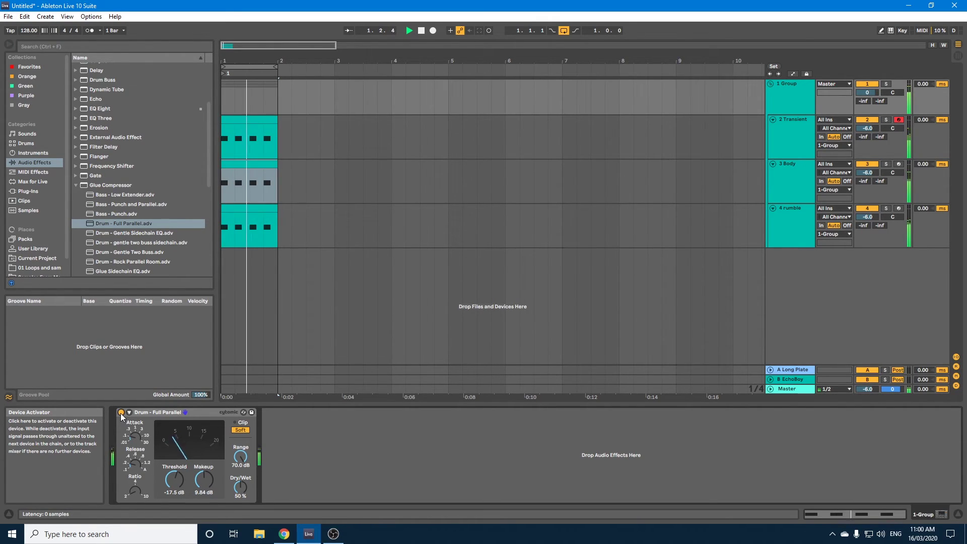
{"action": "key", "text": "space"}
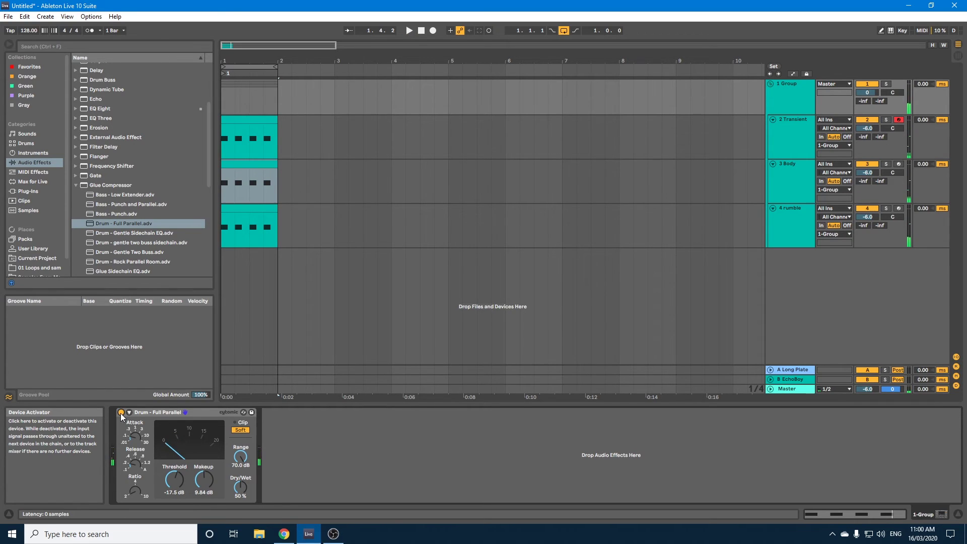
- Add a Drum Buss to 1 Group ahead of the Glue Compressor
{"action": "left_click", "coordinate": [76, 186]}
{"action": "scroll", "coordinate": [100, 111], "scroll_direction": "up", "scroll_amount": 3}
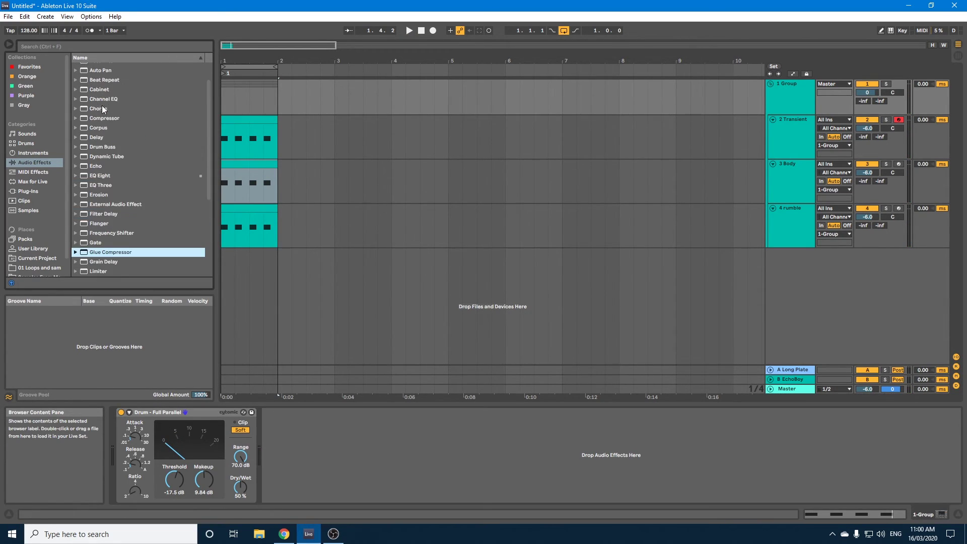
{"action": "left_click", "coordinate": [103, 147]}
{"action": "left_click_drag", "start_coordinate": [93, 345], "coordinate": [114, 425]}
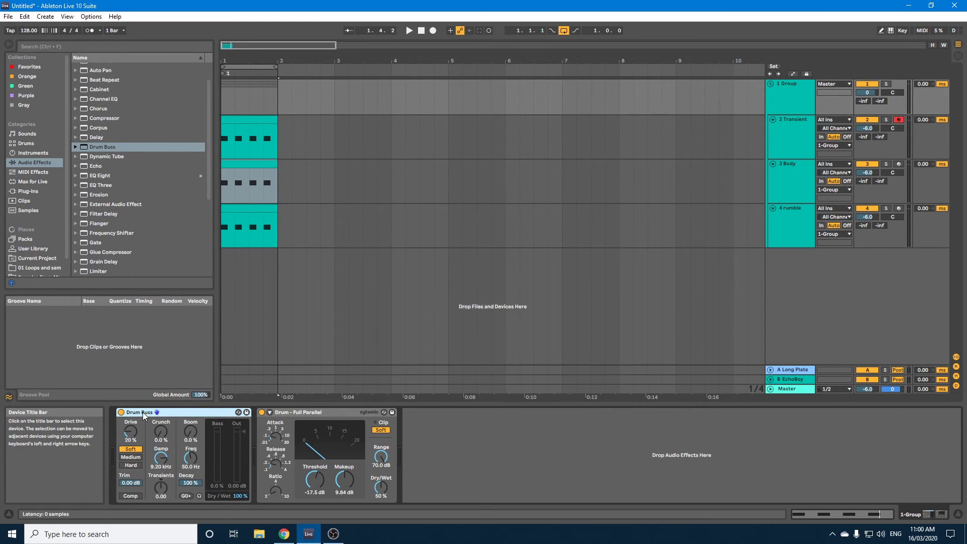
- Set the Drum Buss Transients to 0.19 and Drive to 11% during playback
{"action": "key", "text": "space"}
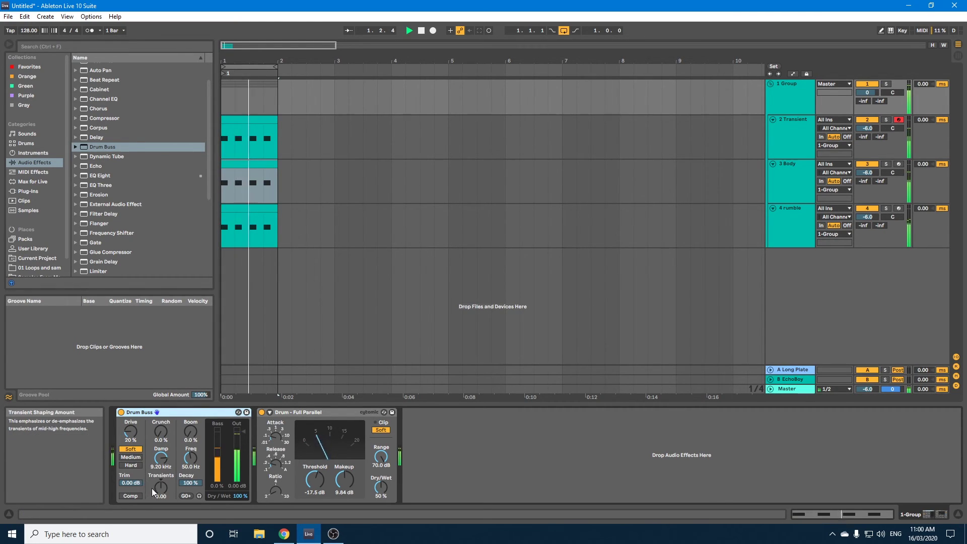
{"action": "left_click_drag", "start_coordinate": [160, 487], "coordinate": [161, 481]}
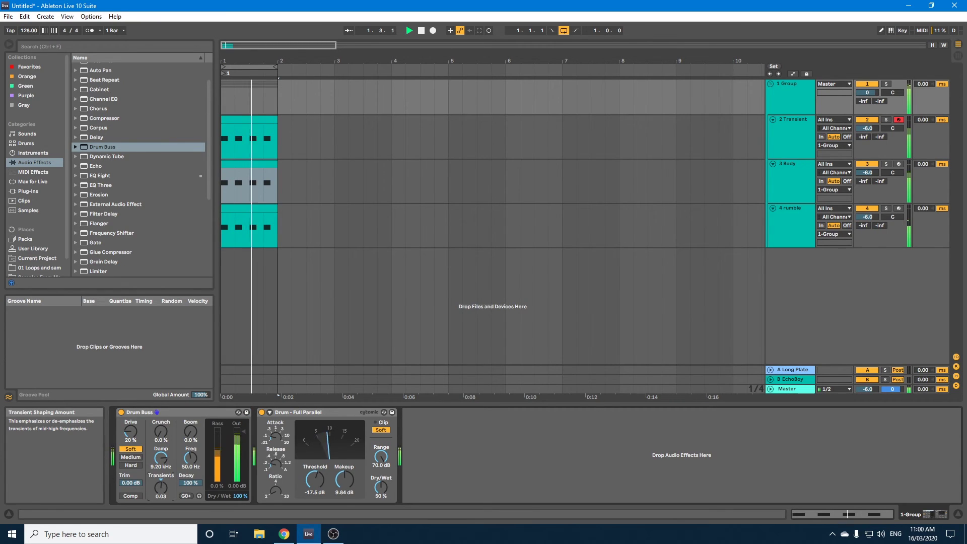
{"action": "left_click_drag", "start_coordinate": [130, 431], "coordinate": [131, 439]}
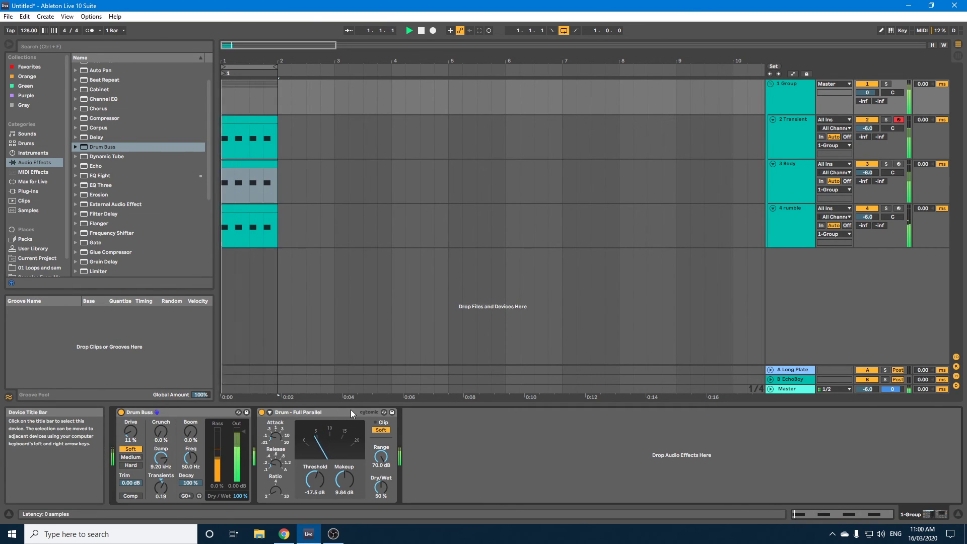
{"action": "key", "text": "space"}
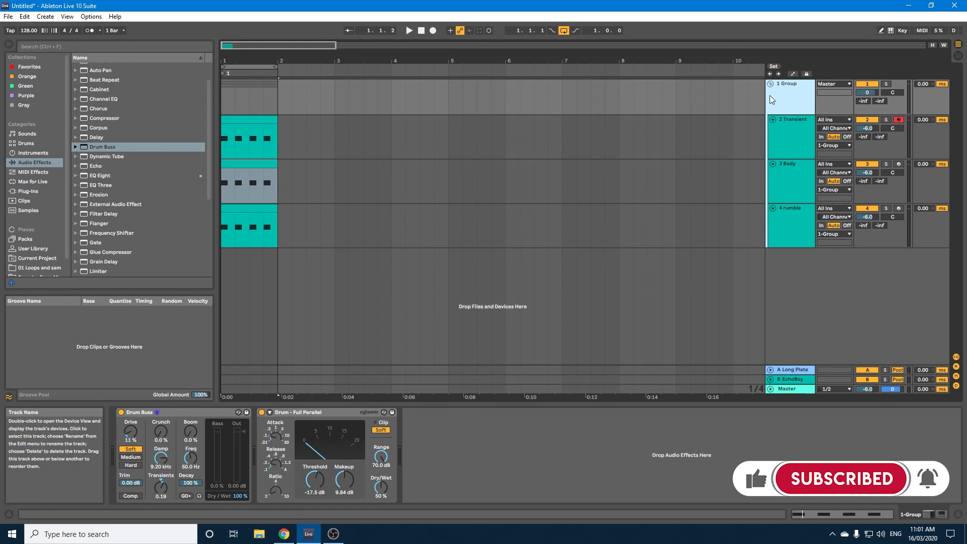
{"action": "left_click", "coordinate": [771, 95]}
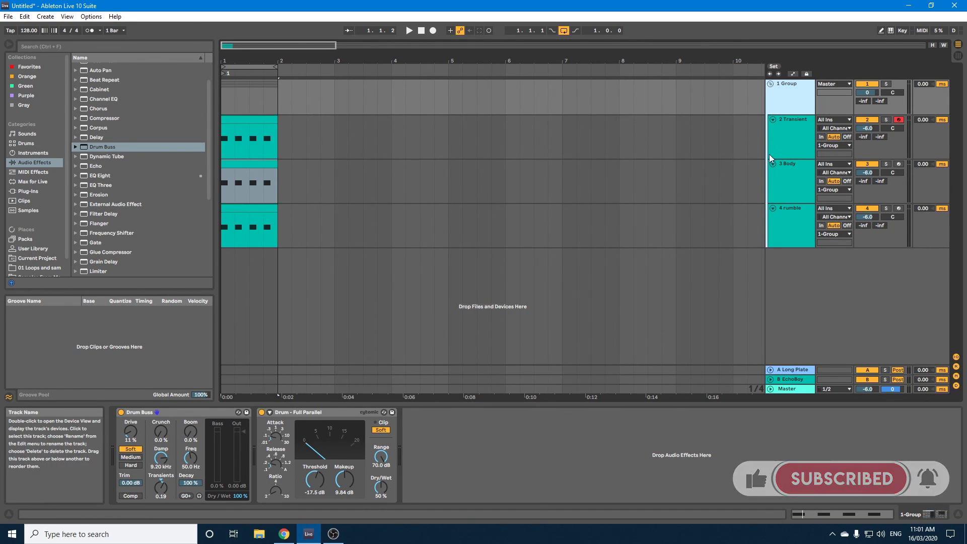
{"action": "left_click", "coordinate": [785, 137]}
{"action": "left_click", "coordinate": [787, 173]}
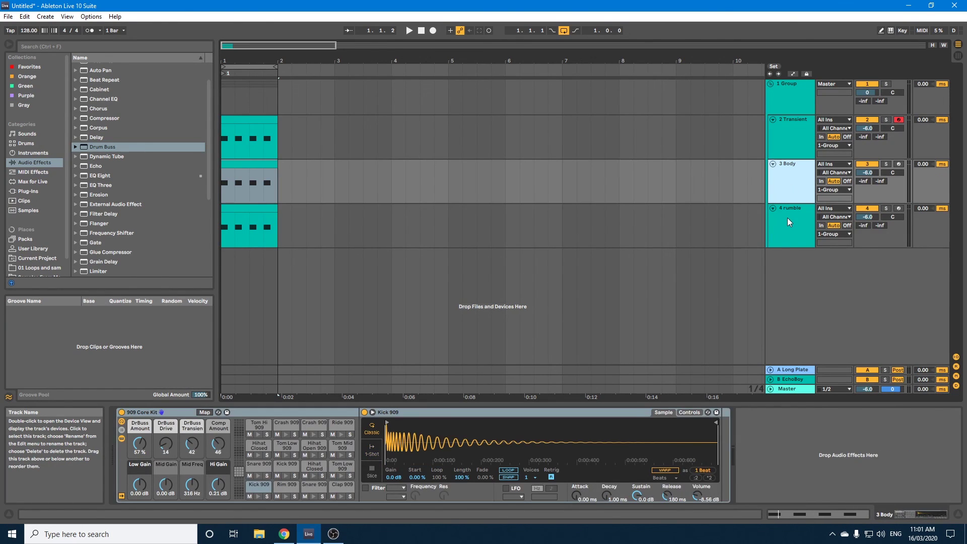
{"action": "left_click", "coordinate": [794, 143]}
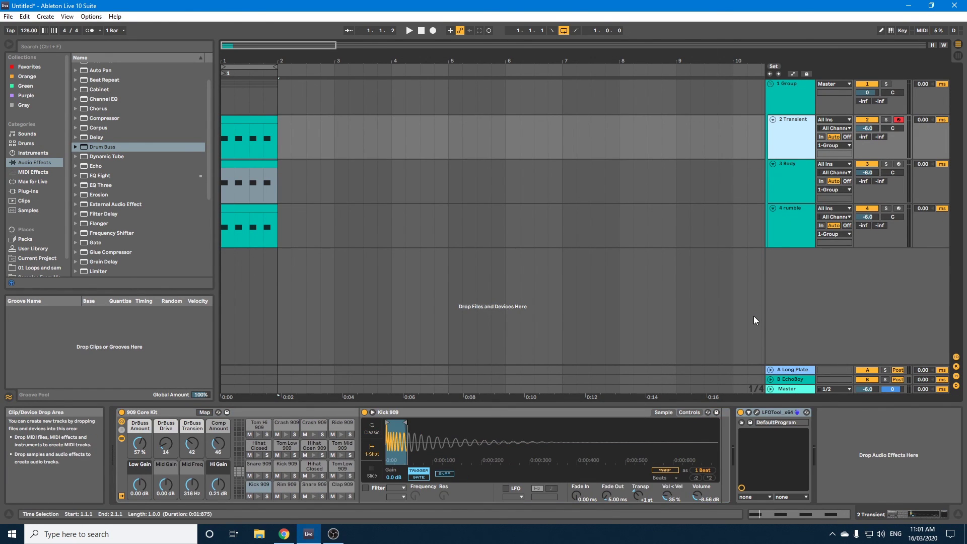
{"action": "left_click", "coordinate": [779, 102]}
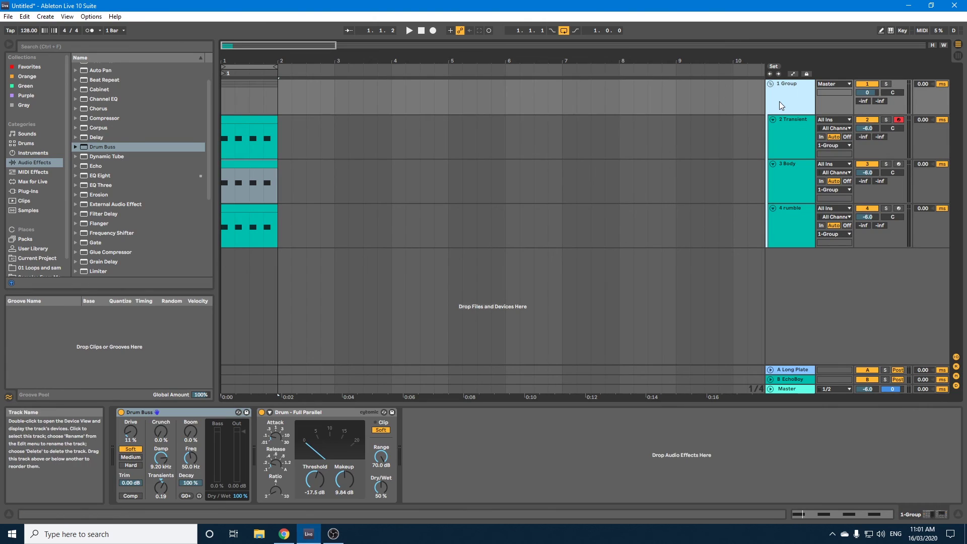